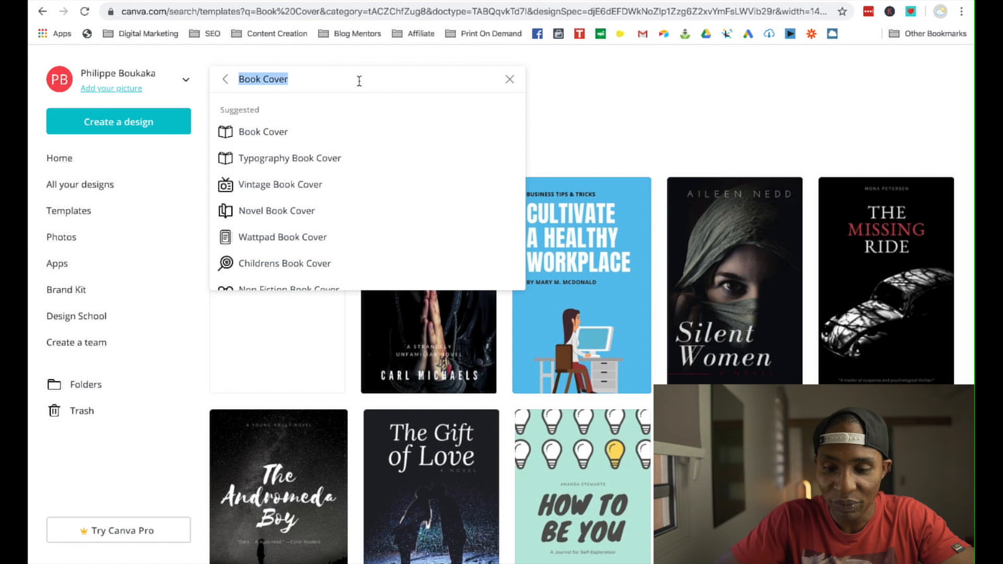
- Search the templates for "mobile first" and show the Mobile-First Presentation designs
type(",obile")
key("Home")
key("Delete")
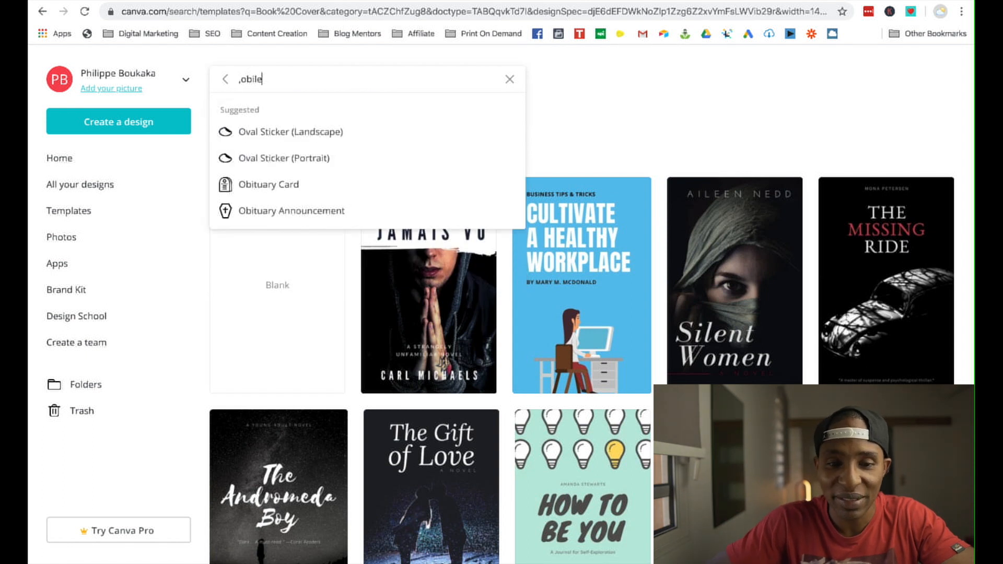
type("m")
key("End")
type("first")
left_click(313, 137)
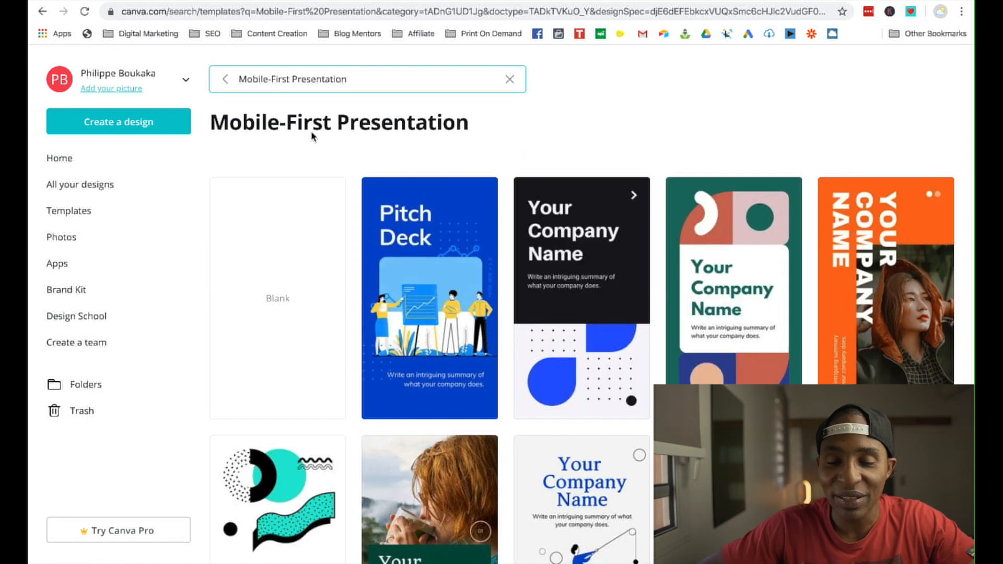
- Open the Purple and Cream Illustrated Technology Mobile-First Presentation template from the results and review its pages
mouse_move(489, 224)
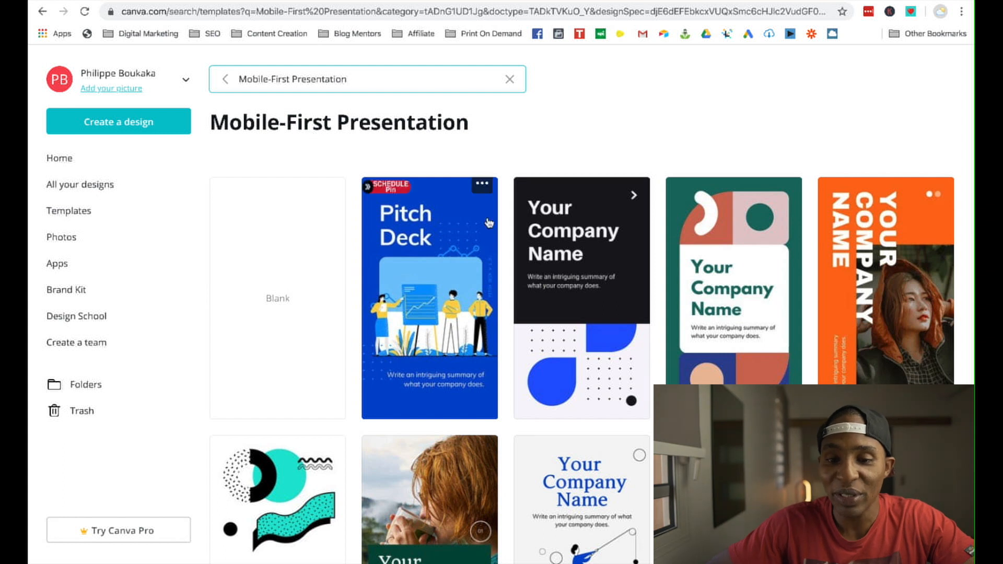
scroll(523, 340, "down", 3)
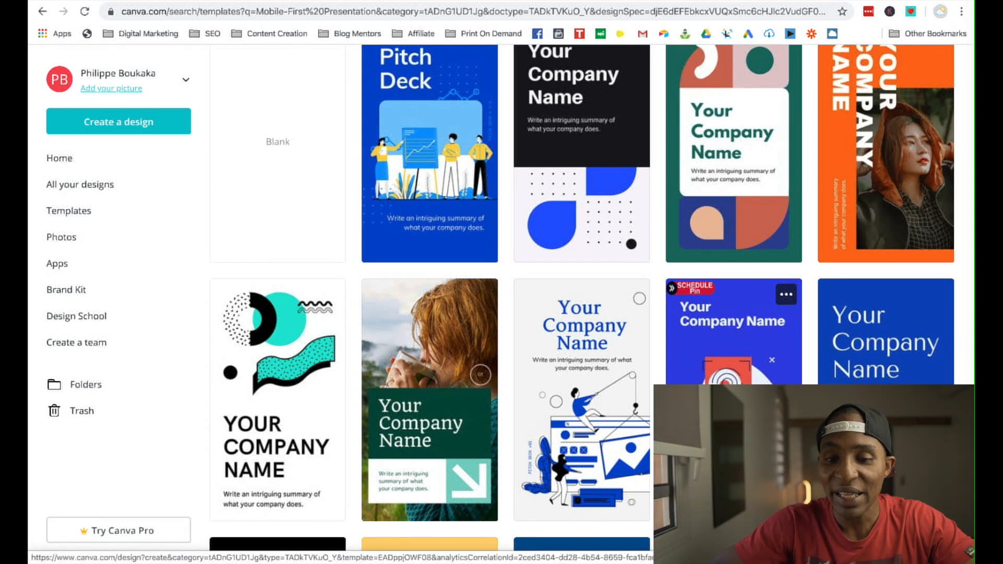
scroll(589, 355, "down", 3)
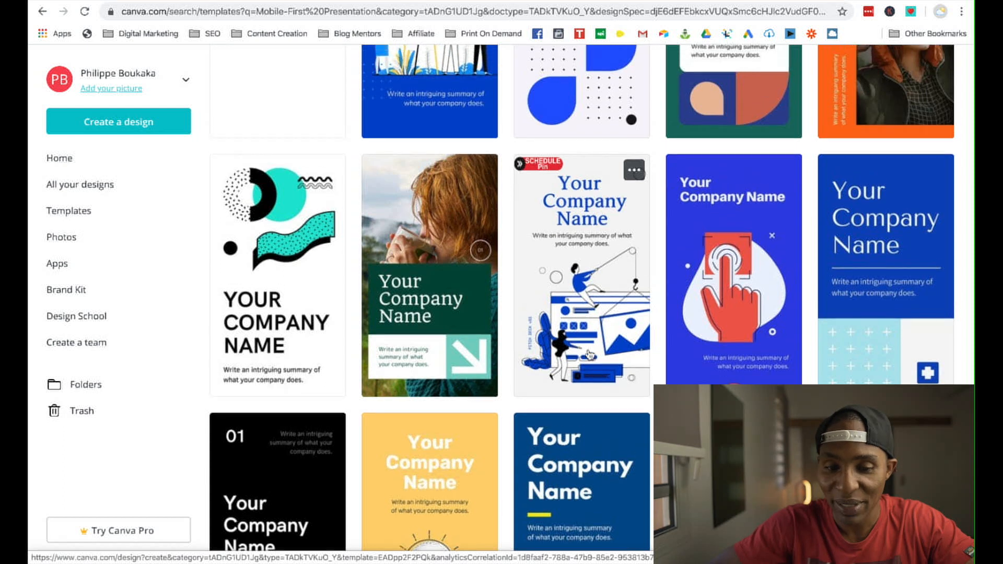
scroll(589, 355, "up", 3)
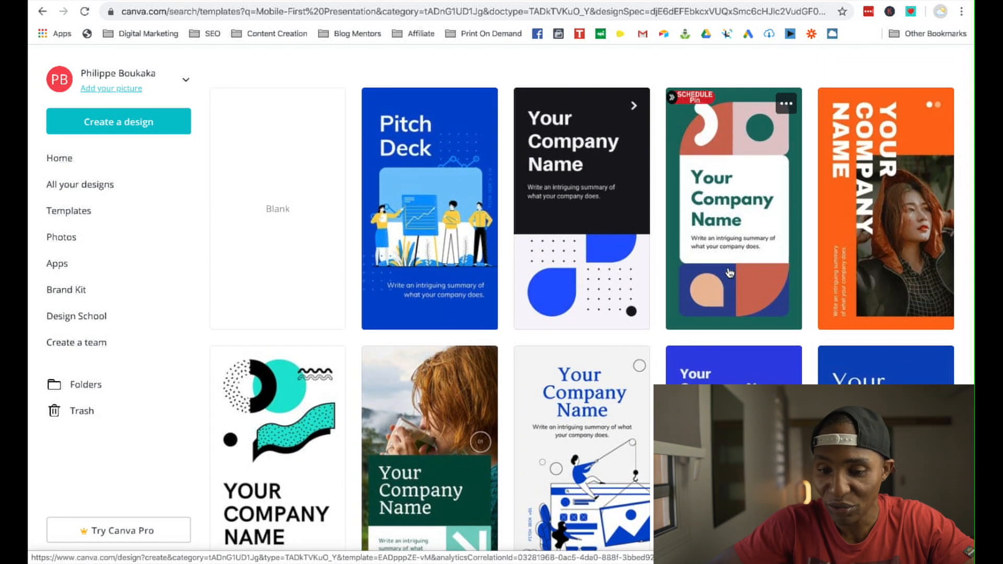
scroll(729, 273, "down", 10)
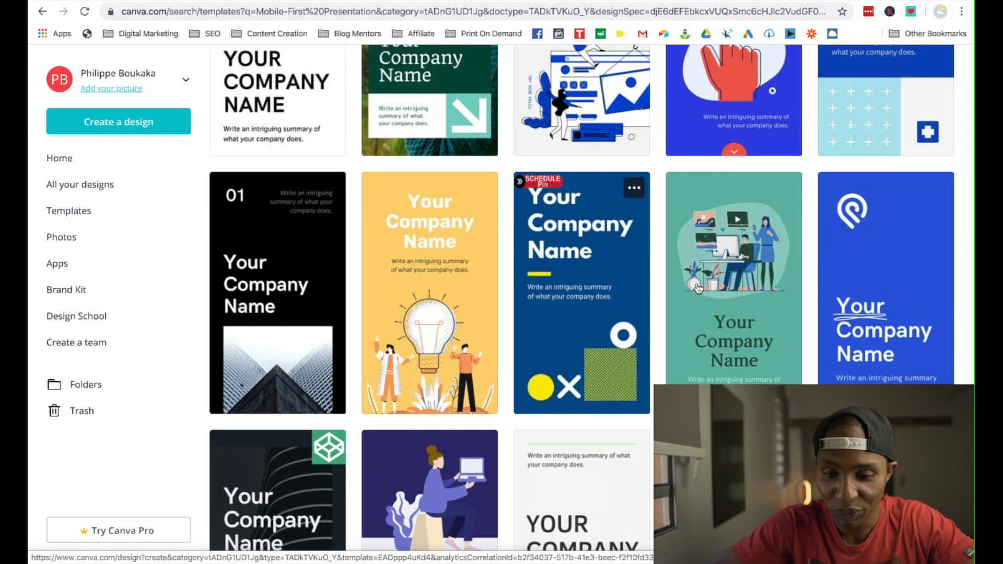
scroll(594, 302, "down", 4)
left_click(460, 332)
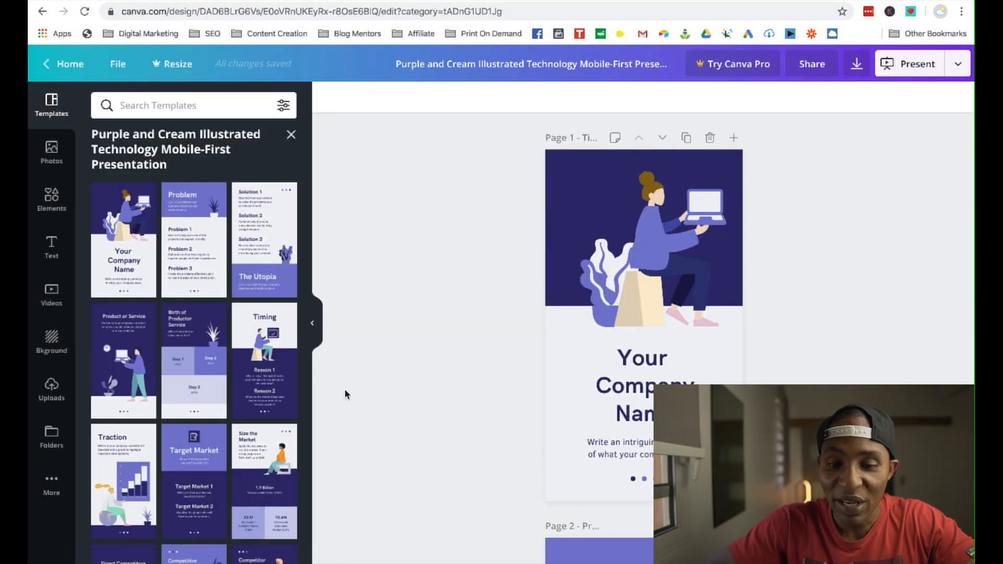
scroll(481, 467, "down", 8)
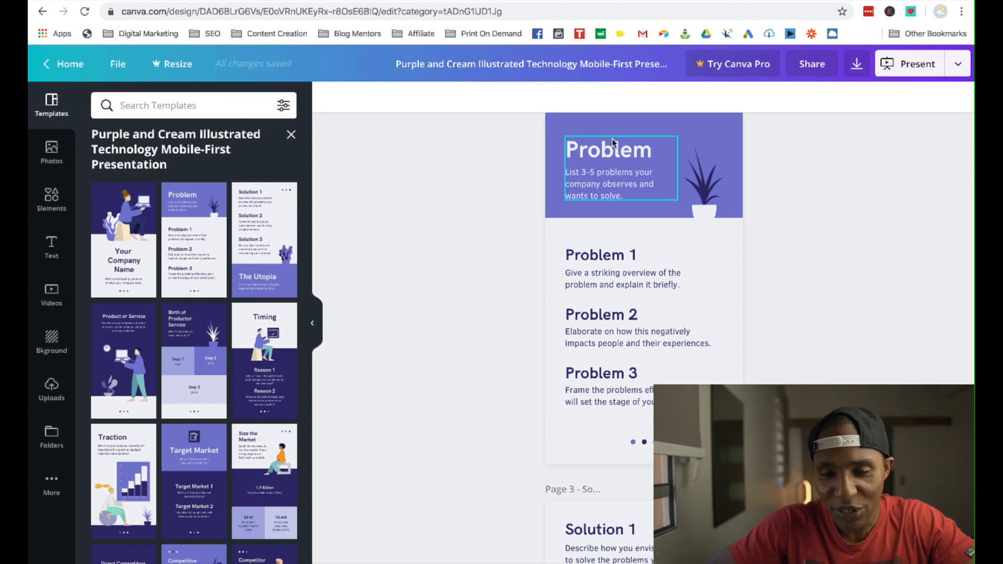
scroll(679, 329, "down", 10)
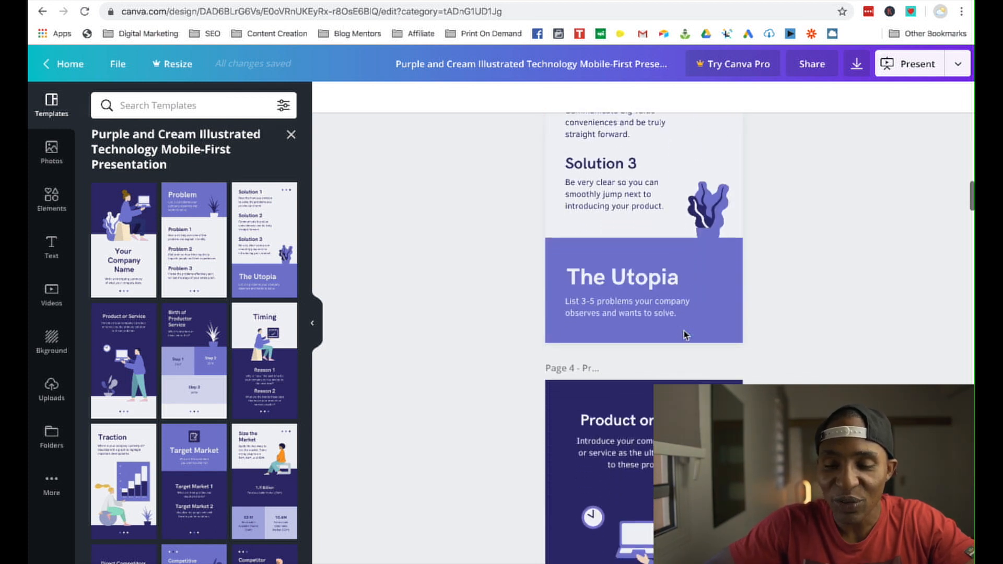
scroll(686, 335, "down", 20)
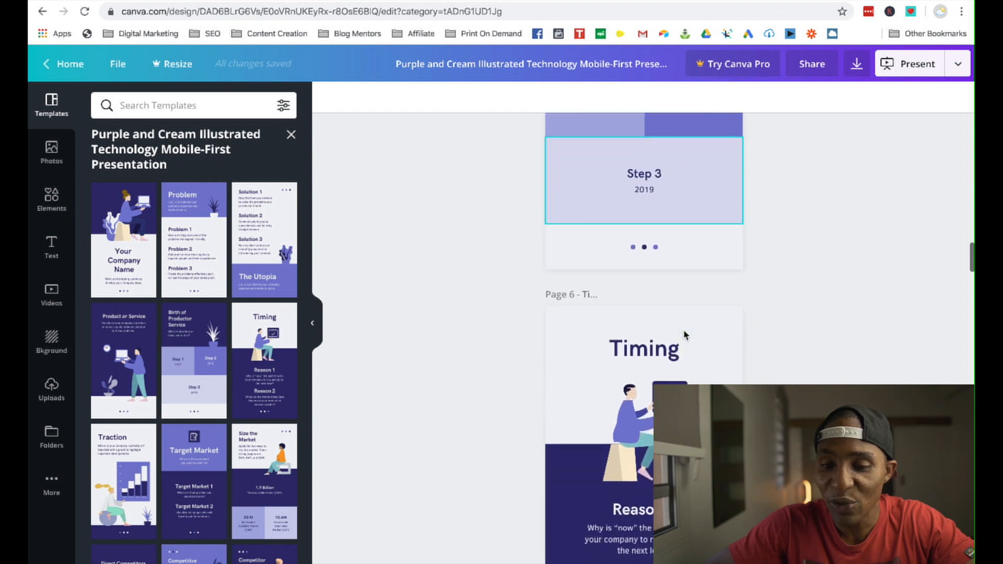
scroll(686, 335, "down", 20)
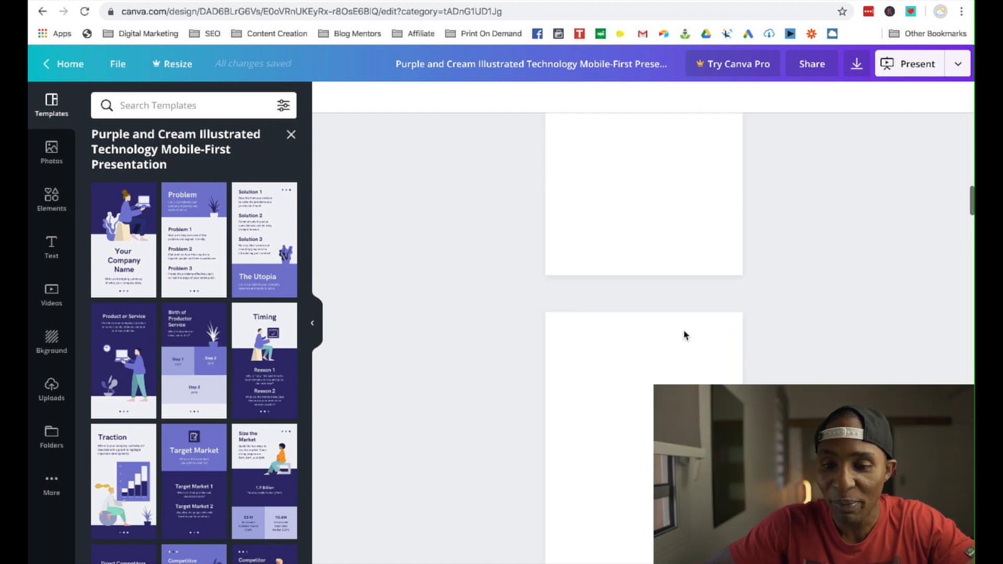
scroll(686, 335, "up", 20)
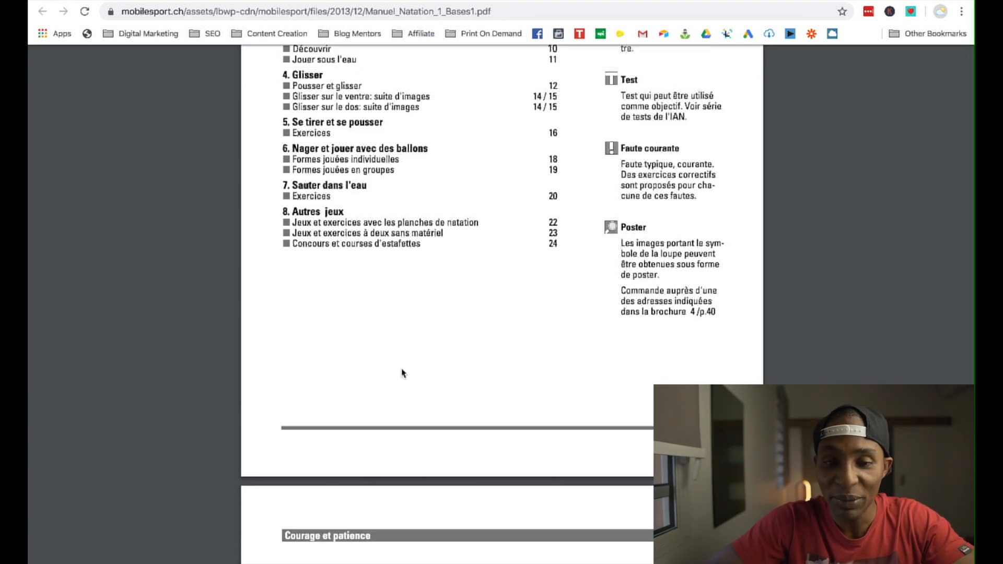
- Examine the cover, structure page and table of contents of the swimming manual Manuel_Natation_1_Bases1.pdf in the browser
scroll(403, 371, "up", 15)
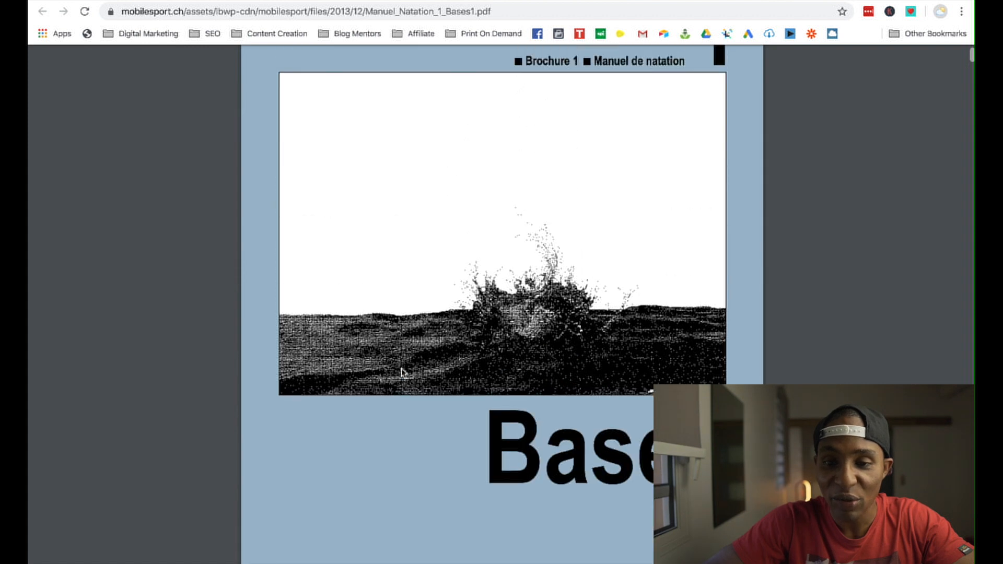
scroll(401, 369, "up", 3)
scroll(401, 368, "down", 10)
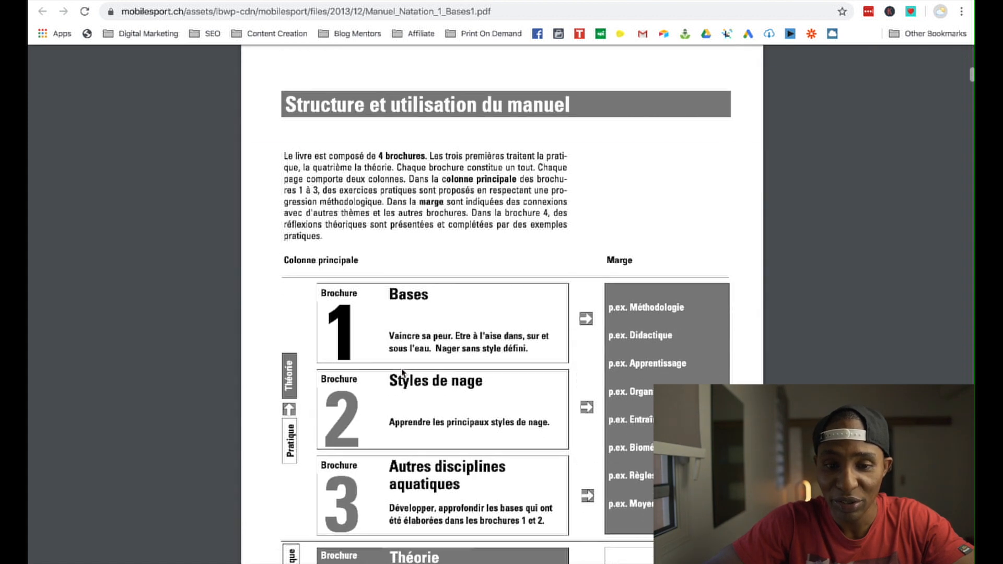
scroll(402, 372, "down", 1)
scroll(398, 256, "down", 4)
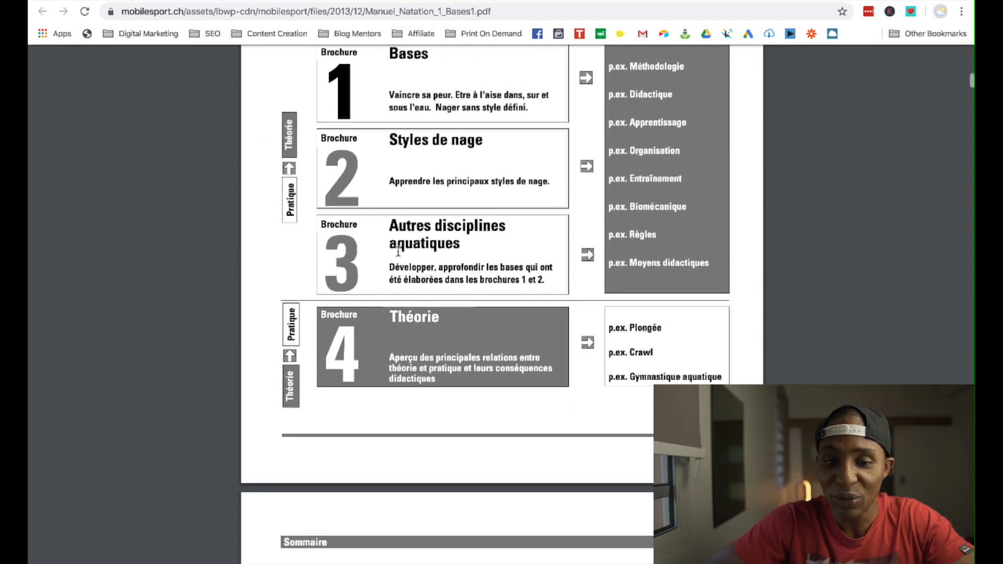
scroll(398, 251, "up", 5)
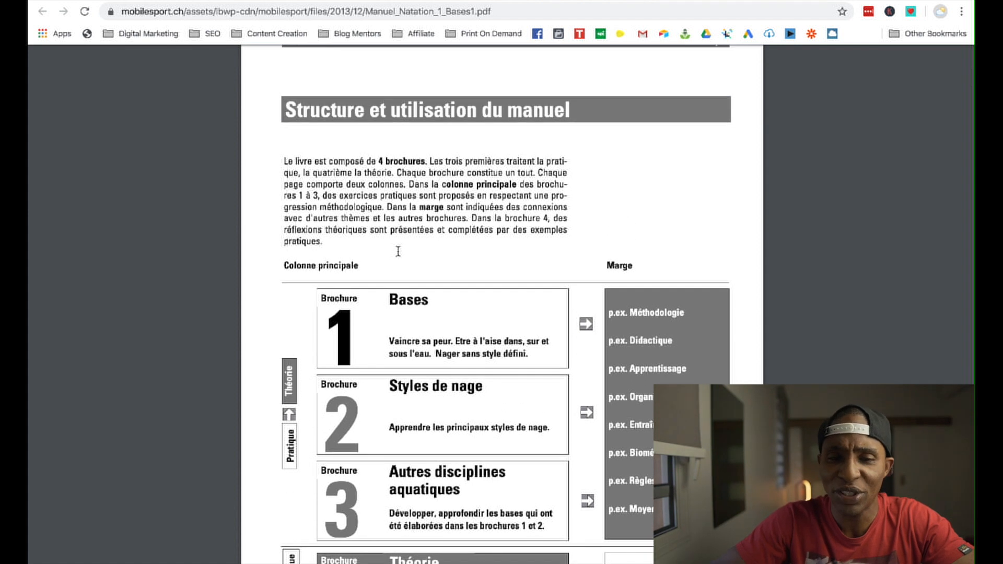
scroll(398, 251, "down", 6)
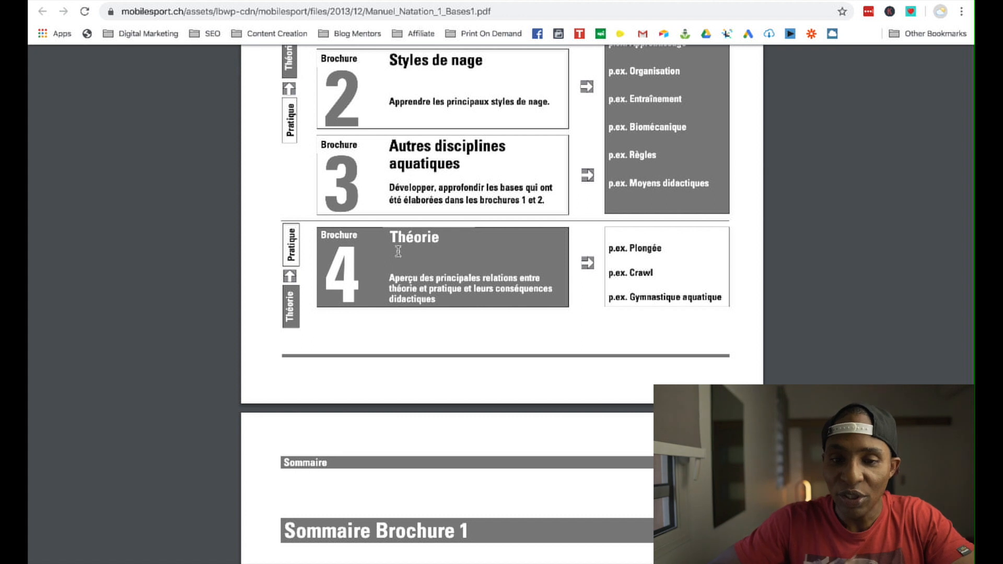
scroll(398, 251, "up", 6)
scroll(398, 251, "down", 1)
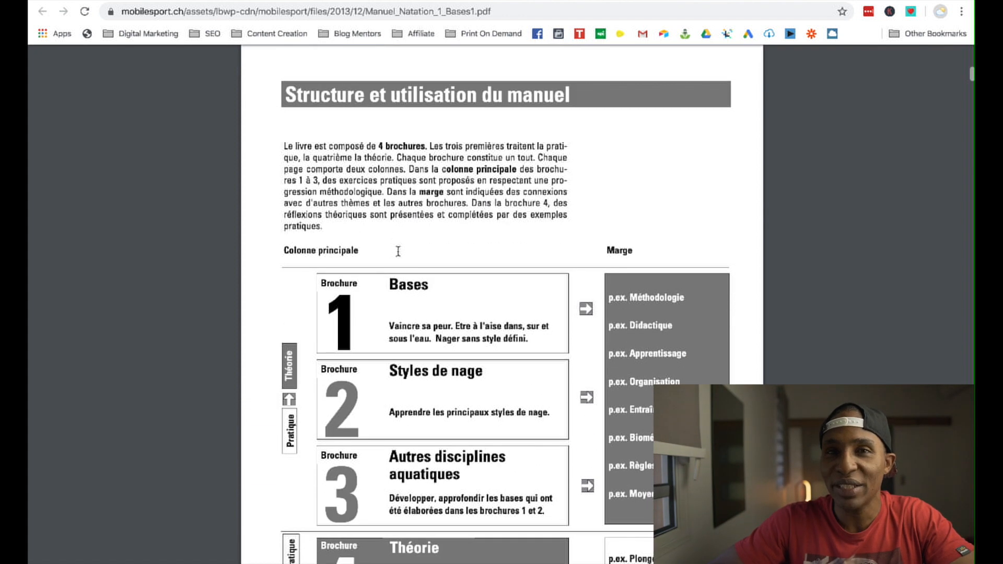
scroll(373, 246, "down", 2)
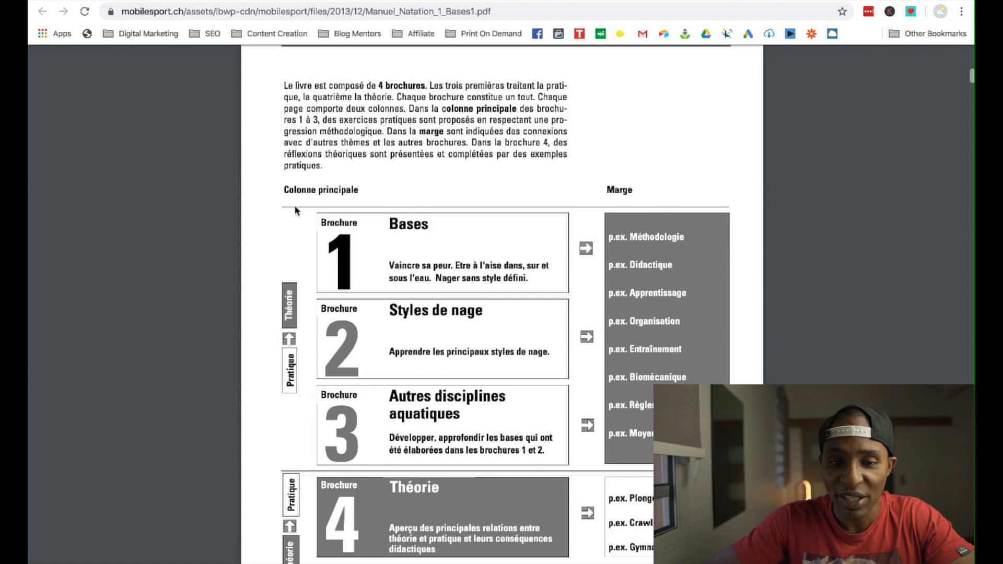
scroll(345, 157, "down", 2)
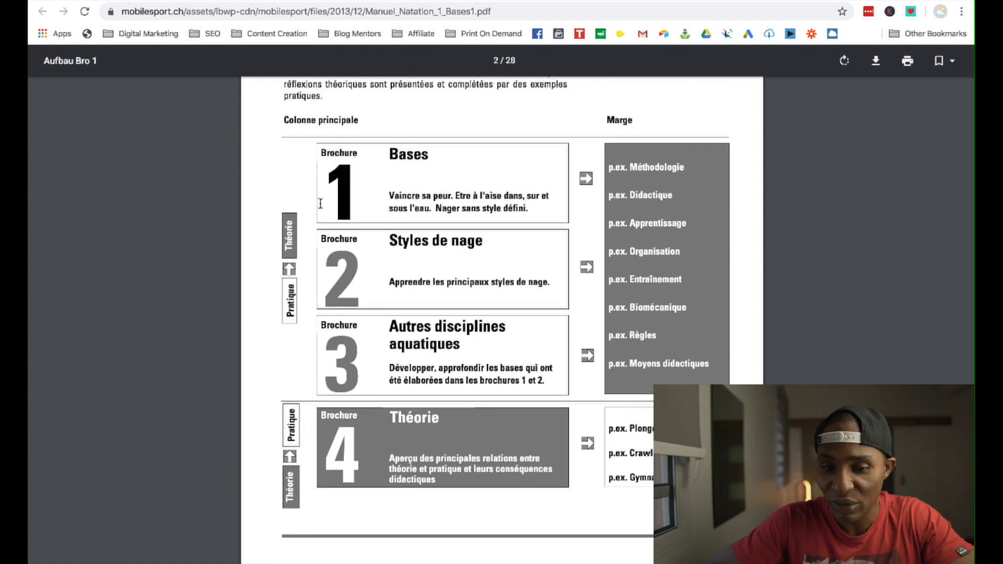
scroll(433, 443, "up", 6)
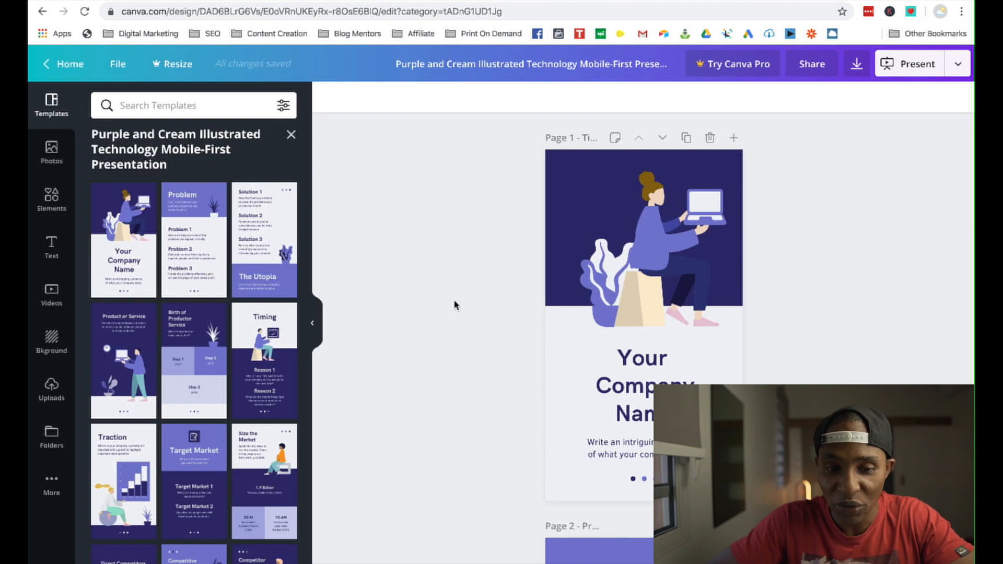
- Back in the Canva design, apply the template's Product or Service layout to page 1
scroll(455, 306, "down", 3)
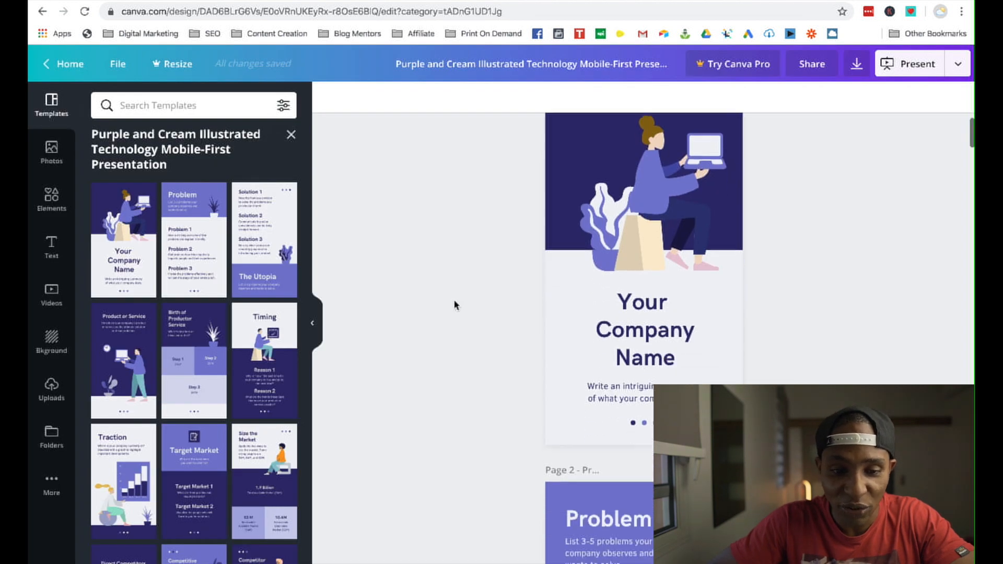
scroll(264, 391, "down", 1)
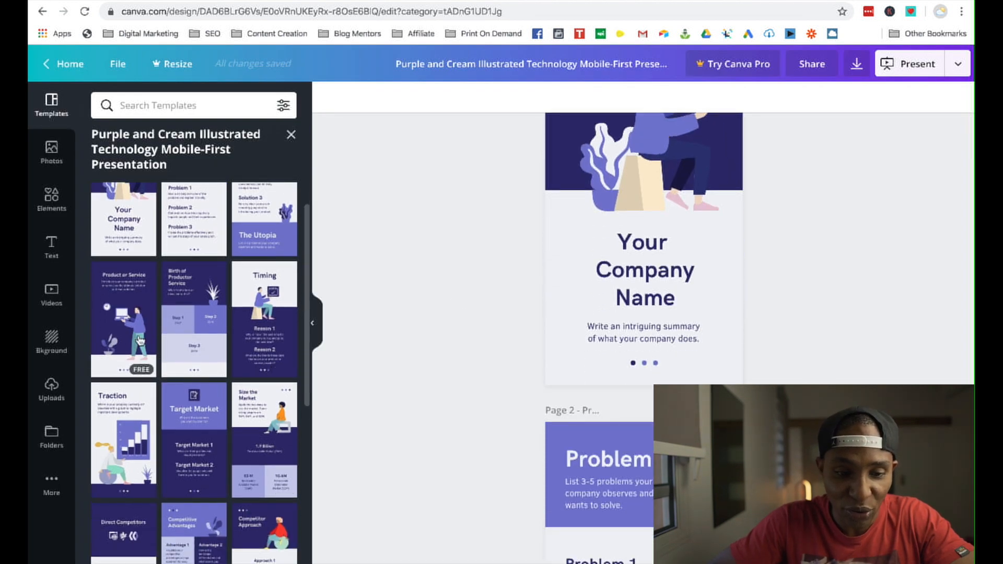
scroll(141, 365, "down", 5)
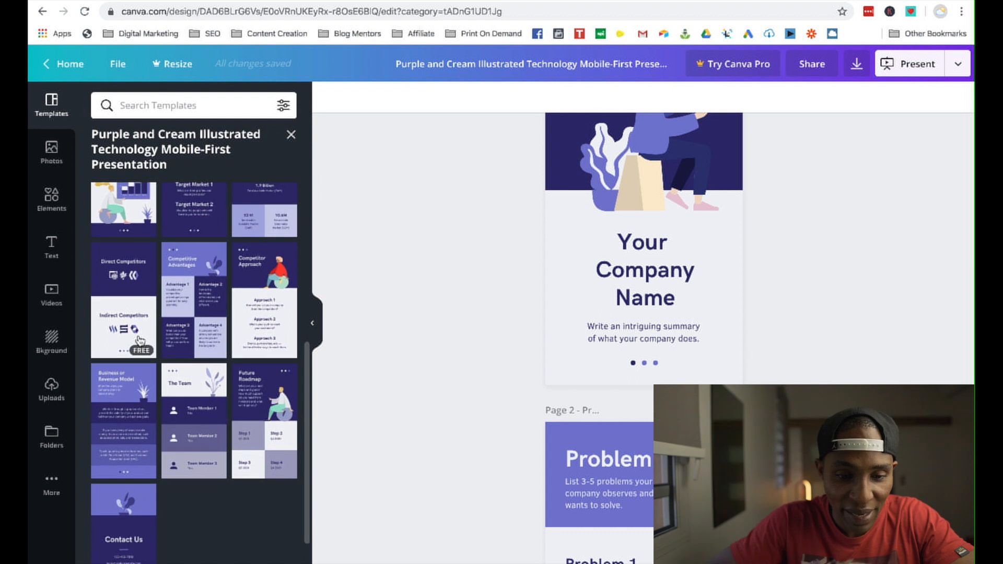
scroll(129, 435, "down", 1)
scroll(129, 435, "up", 6)
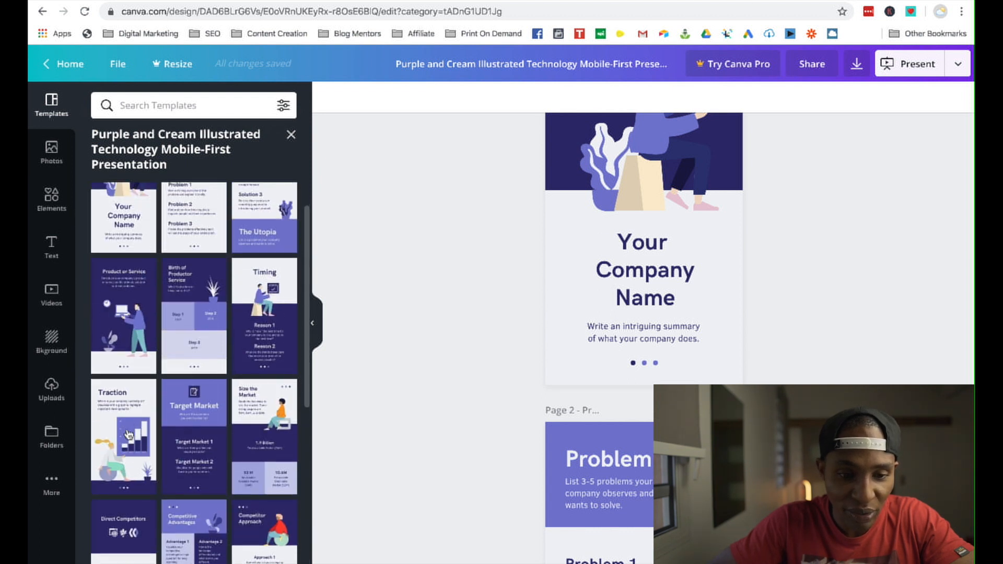
left_click(122, 314)
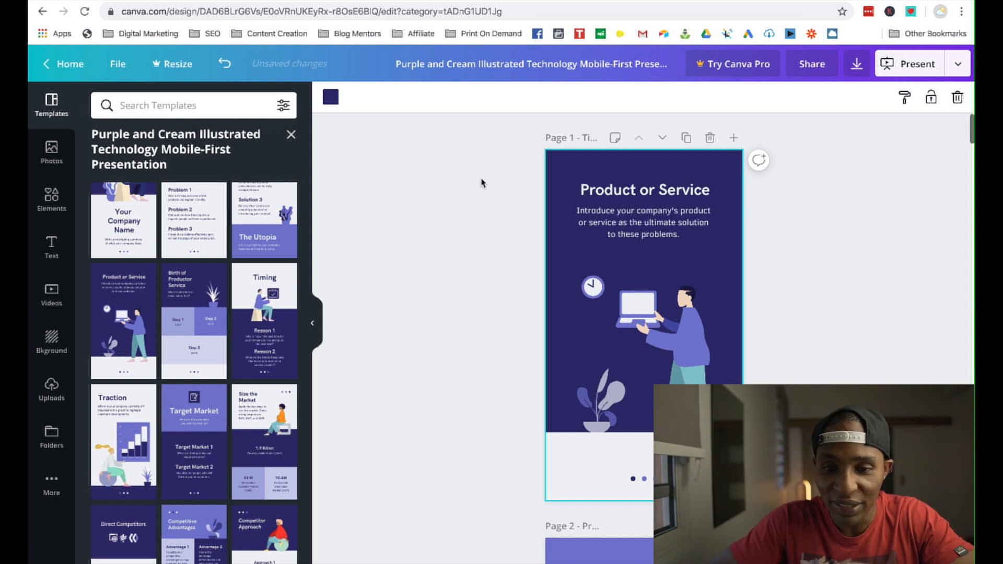
- Copy the title "Structure et utilisation du manuel" from the PDF and paste it over page 1's "Product or Service" heading with matching style
left_click(303, 1)
left_click_drag(572, 155, 288, 155)
key("super+c")
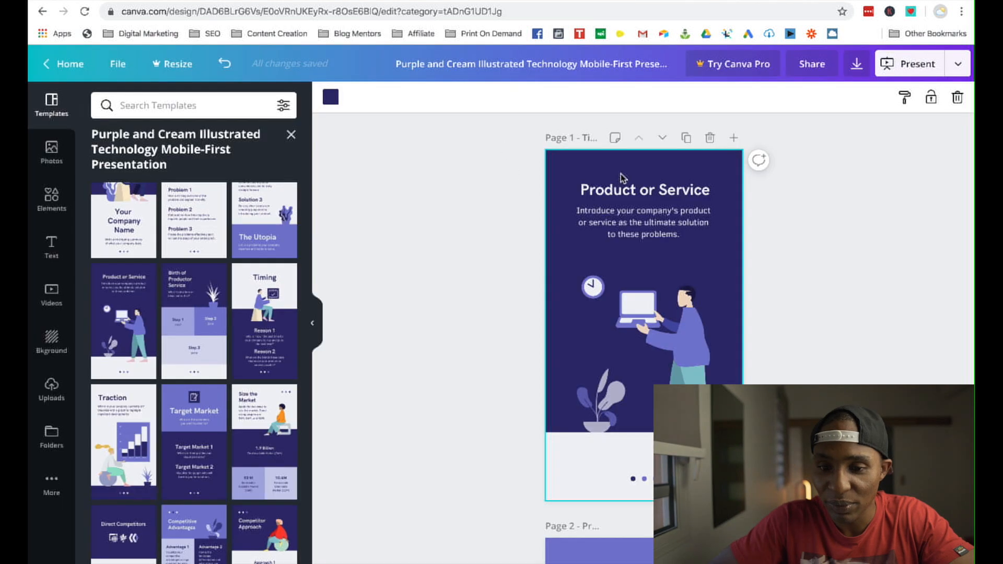
left_click(635, 196)
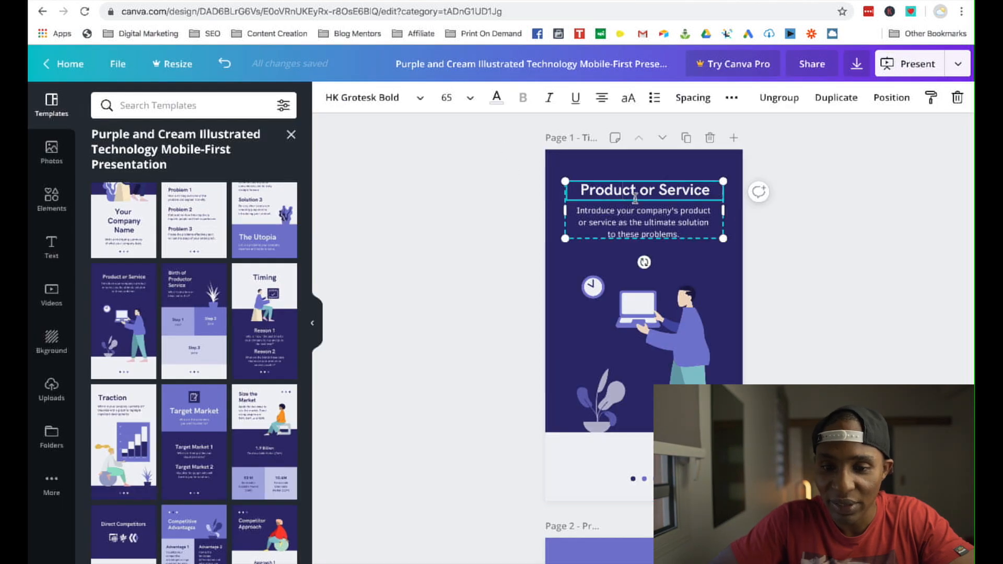
triple_click(637, 195)
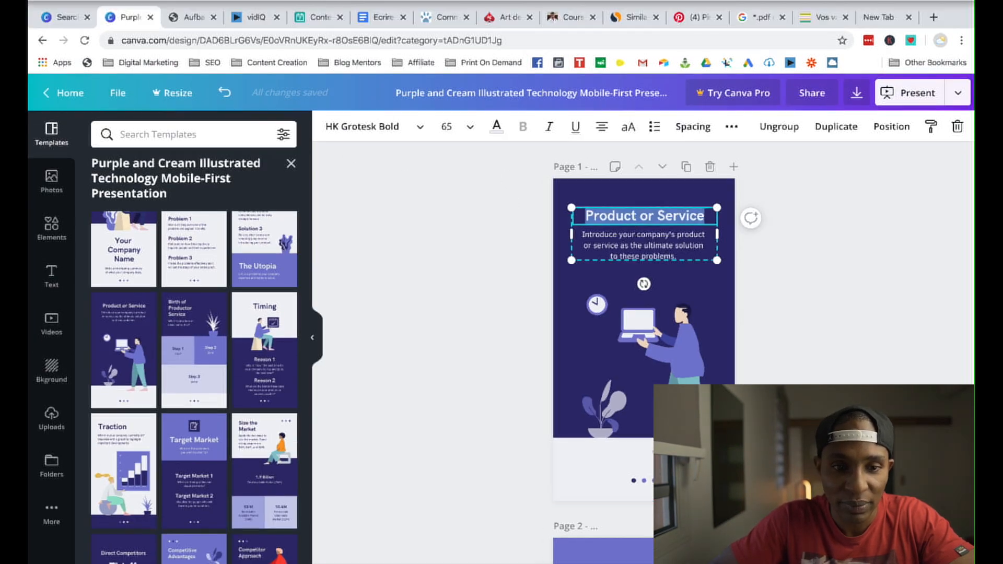
left_click(146, 0)
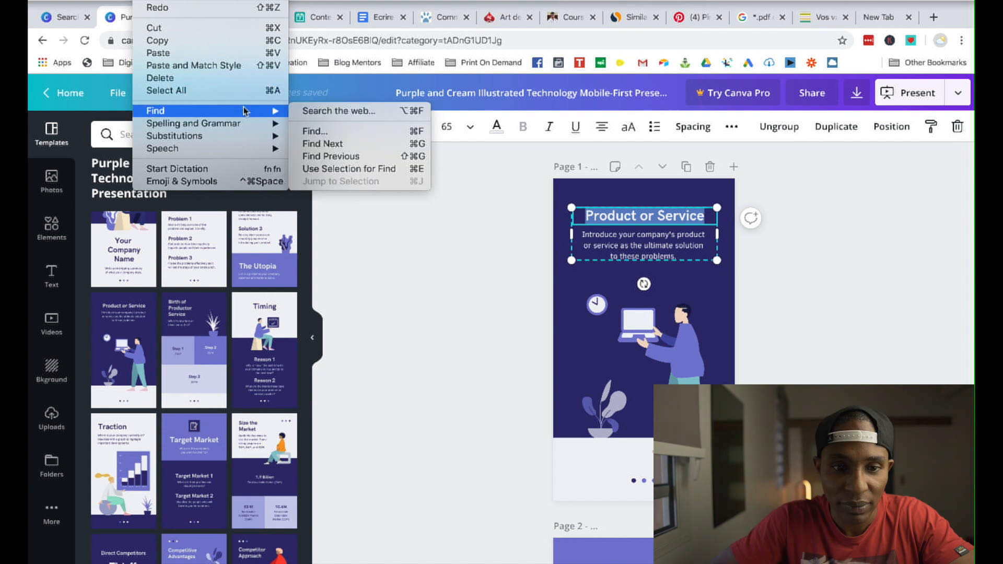
left_click(229, 66)
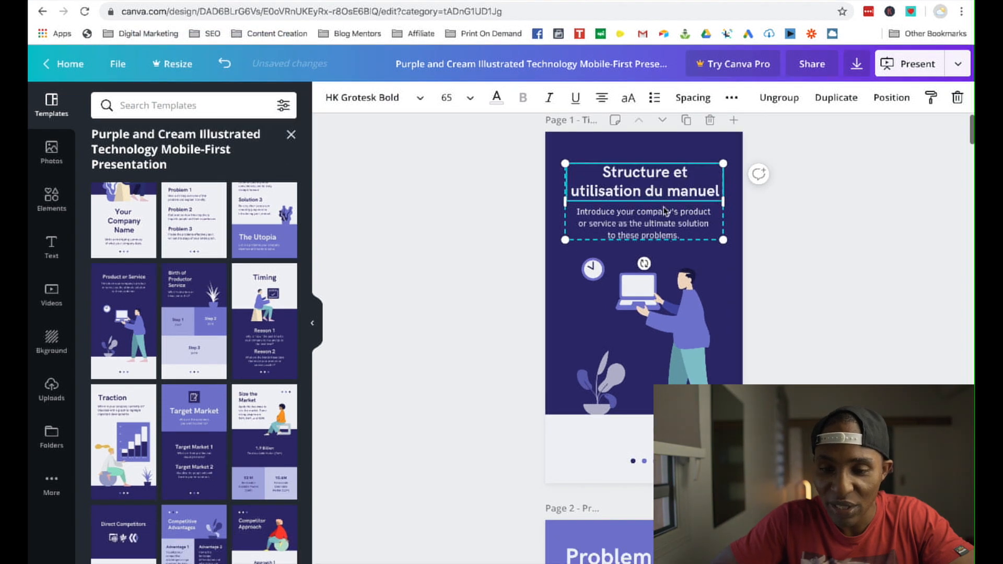
- Copy the PDF's introductory text from "Le livre est composé" through "deux colonnes." and paste it over page 1's description
left_click(665, 212)
triple_click(664, 218)
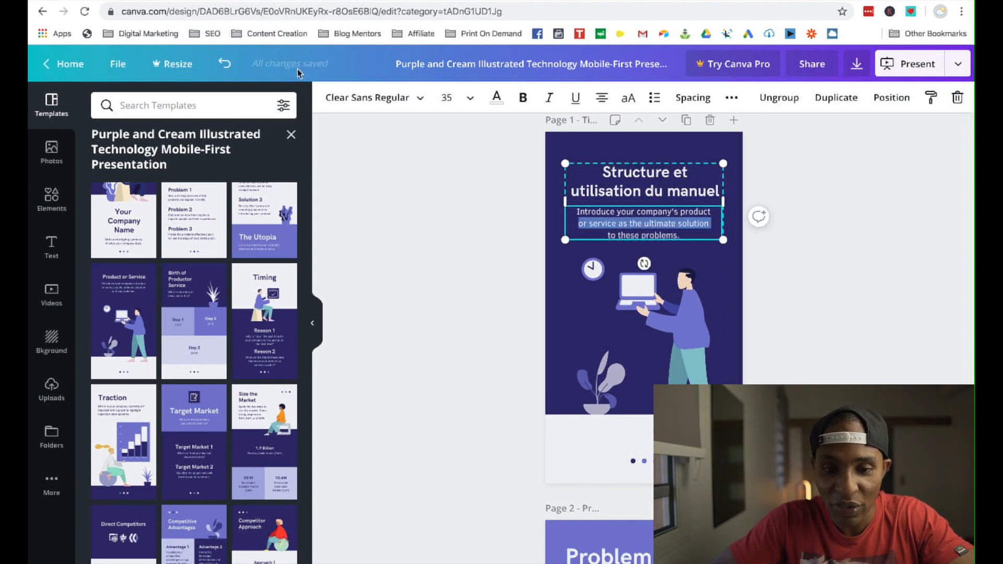
key("ctrl+Tab")
left_click(442, 133)
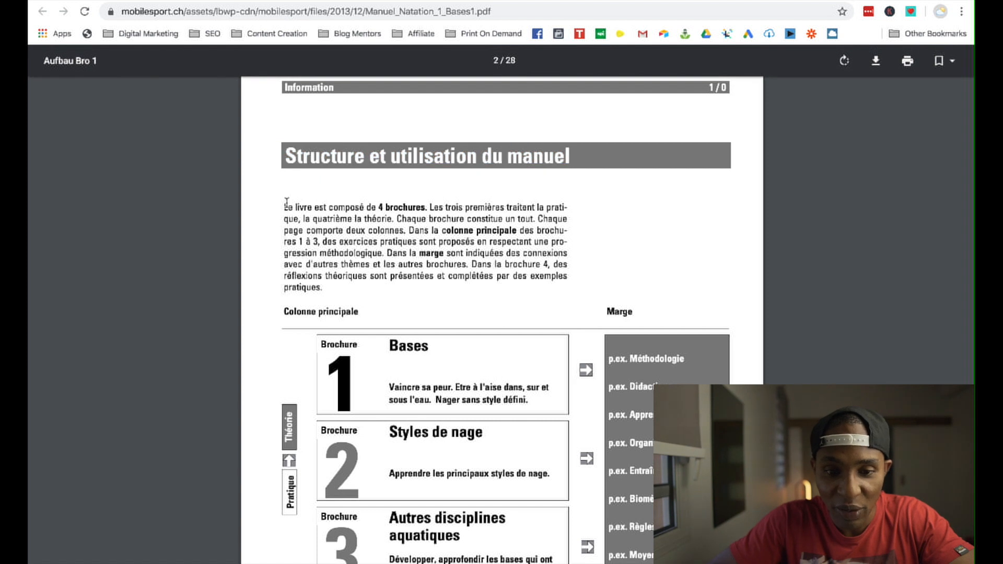
left_click_drag(285, 204, 400, 227)
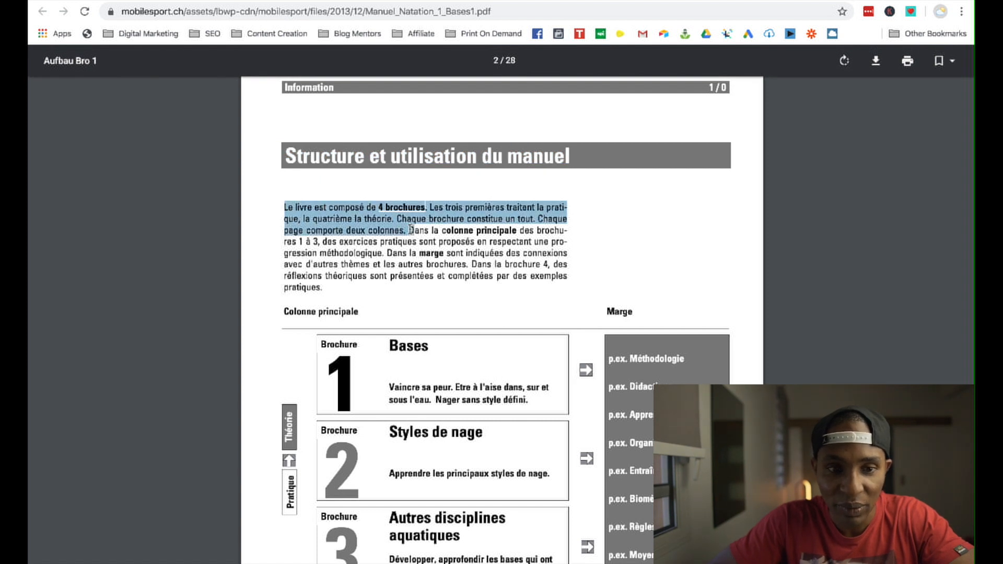
key("ctrl+shift+Tab")
triple_click(604, 213)
key("super+q")
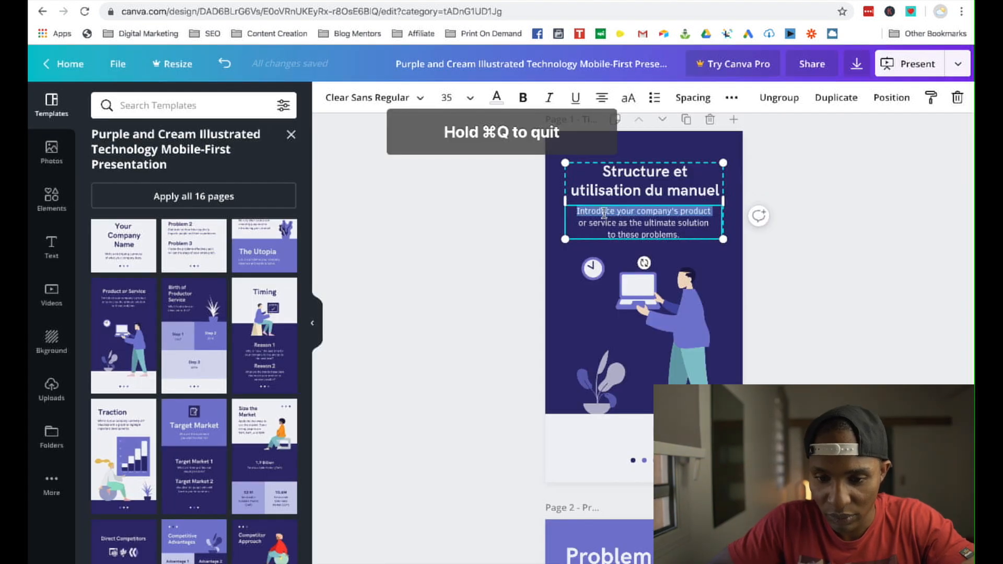
type("Le livre est composé de 4 brochures. Les trois premières traitent la pratique, la quatrième la théorie. Chaque brochure constitue un tout. Chaque page comporte deux colonnes.")
- Move page 1's person, laptop, clock and plant illustrations slightly down, clear of the pasted paragraph
left_click(744, 312)
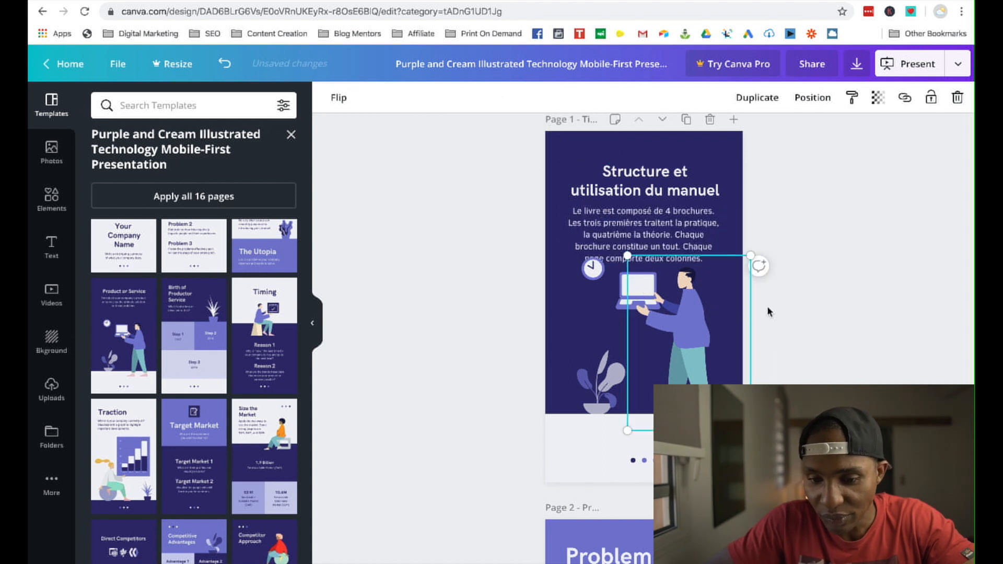
left_click_drag(802, 418, 577, 257)
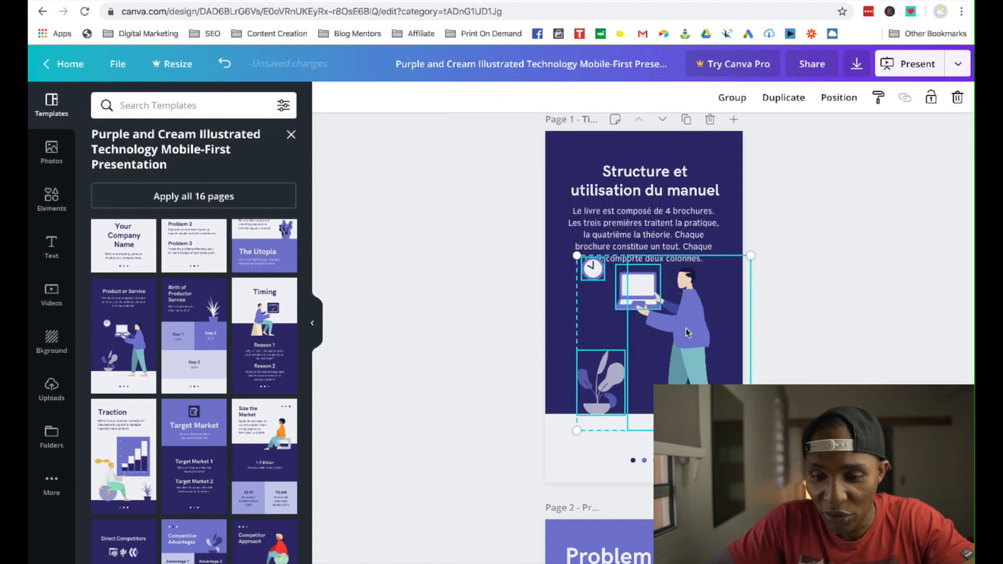
left_click_drag(687, 329, 687, 342)
left_click(797, 318)
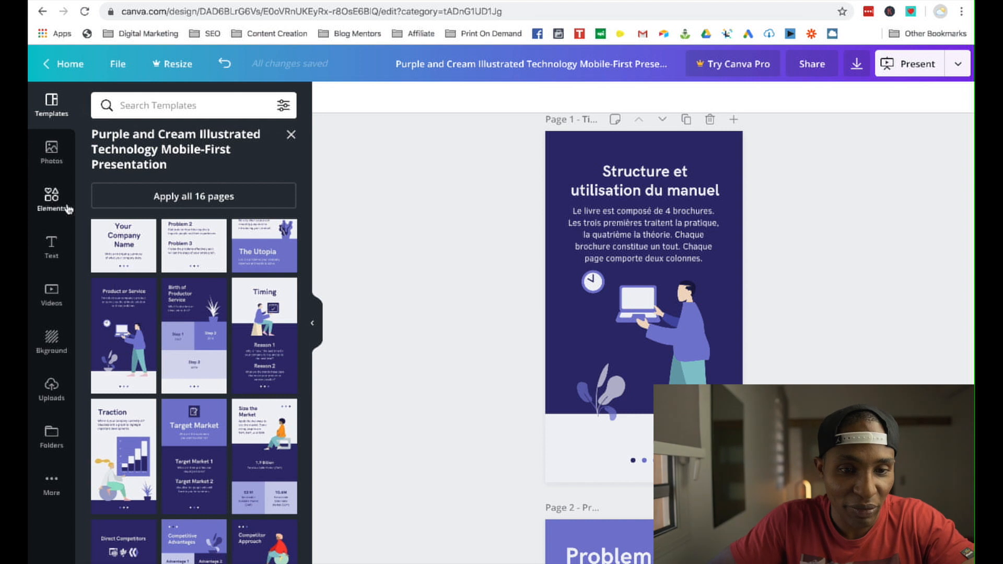
- Search the elements library for "swimming" and browse the graphics for a suitable pool illustration
left_click(52, 198)
left_click(204, 104)
type("na")
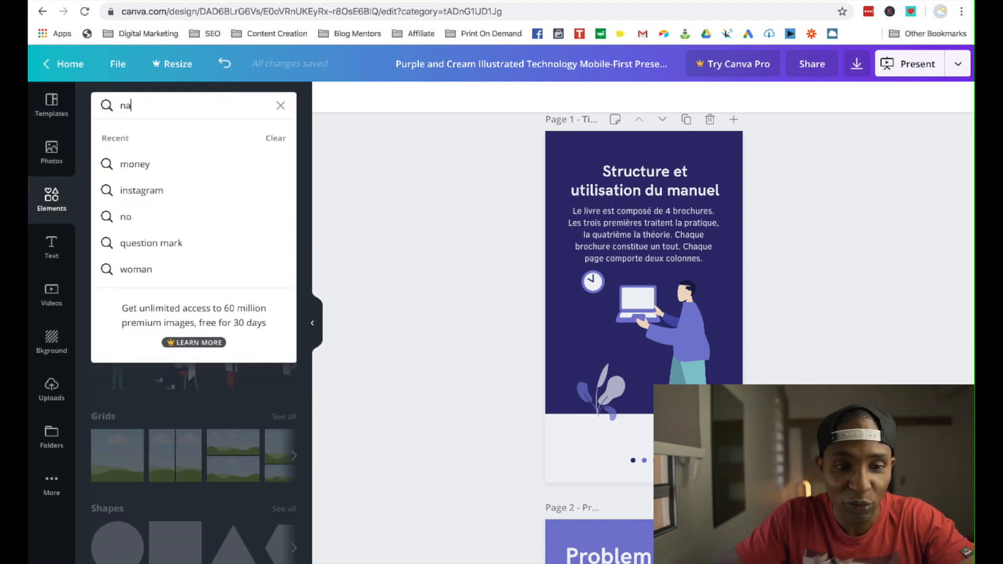
key("BackSpace")
key("BackSpace")
type("smiw")
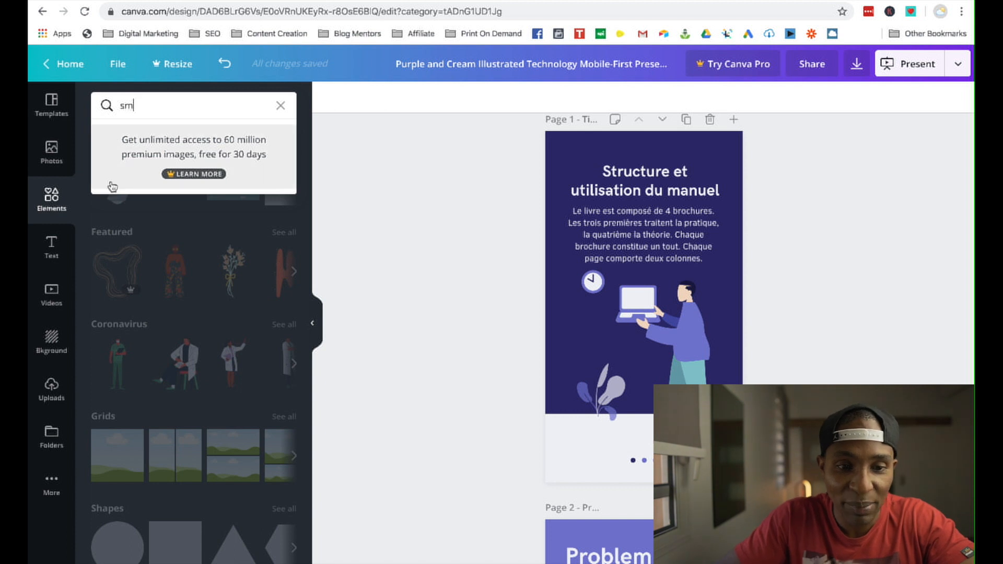
key("BackSpace")
type("wimming")
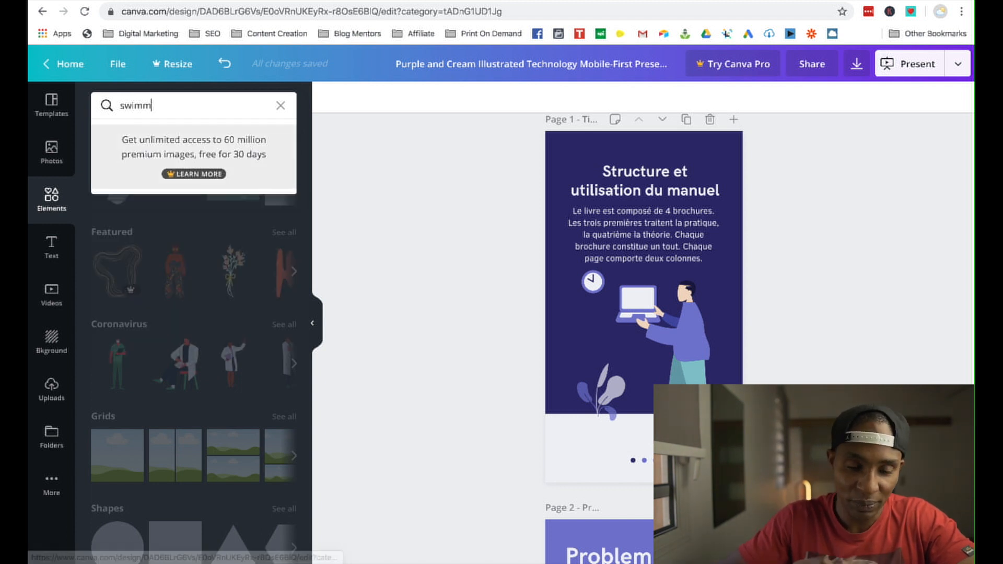
key("Return")
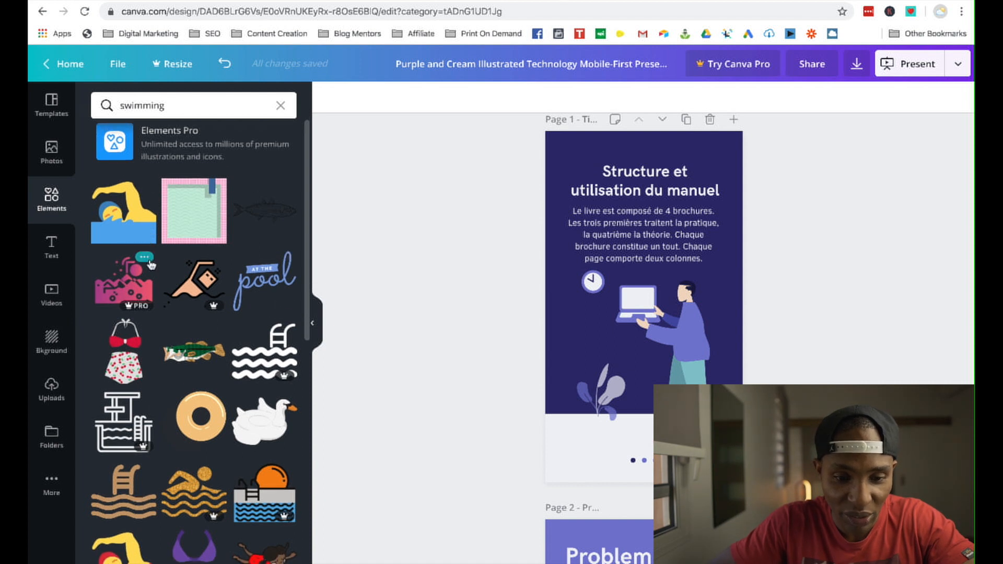
scroll(150, 256, "down", 3)
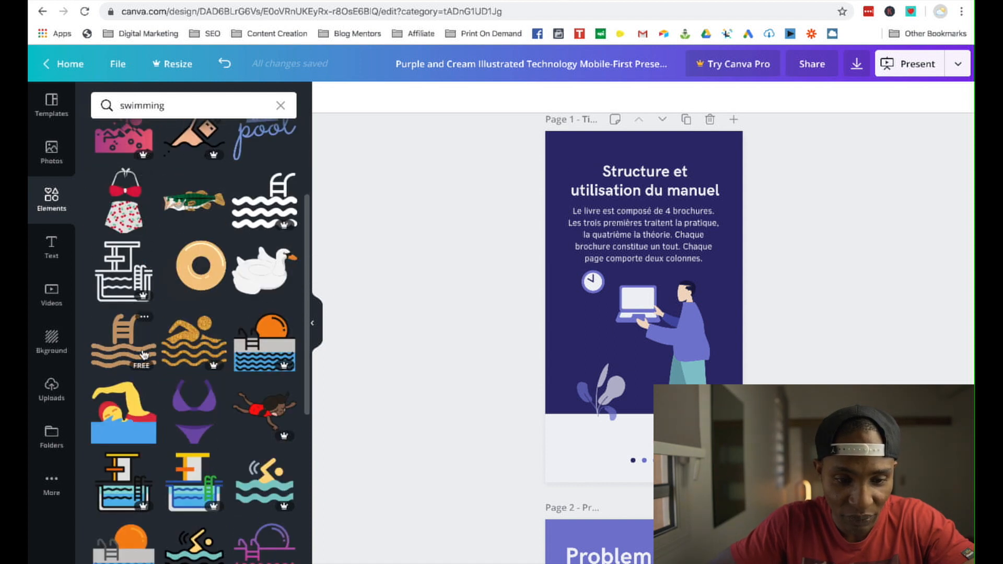
scroll(144, 358, "down", 1)
scroll(144, 355, "up", 4)
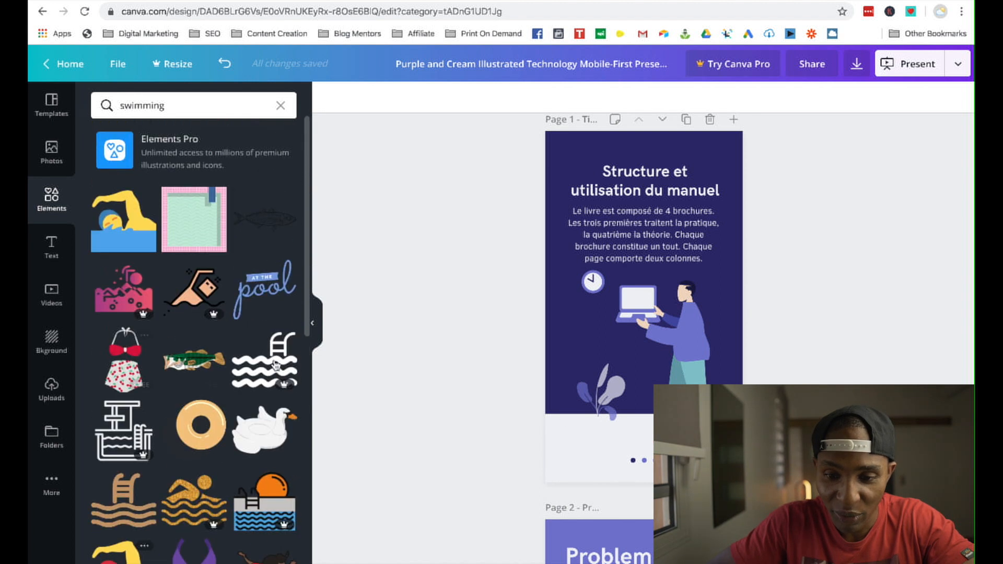
- Delete the person, laptop, clock and plant illustrations from page 1
left_click(662, 318)
key("Delete")
left_click(659, 313)
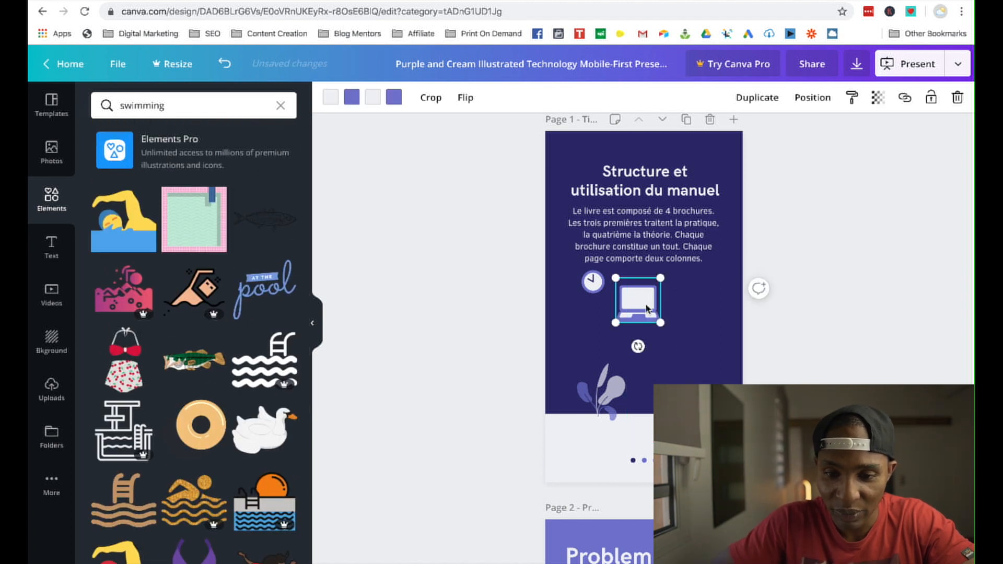
key("Delete")
left_click(592, 282)
key("Delete")
left_click(609, 380)
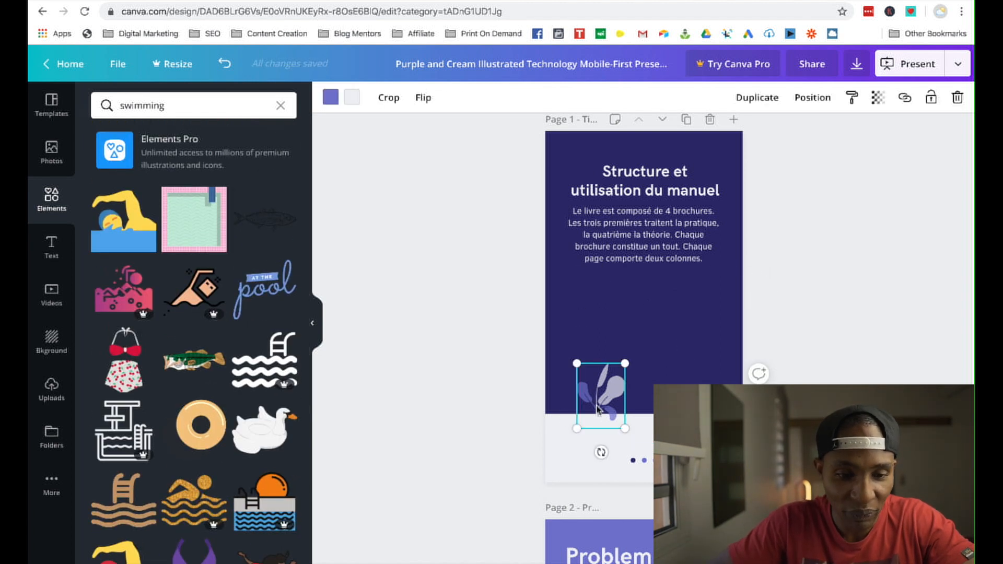
key("Delete")
- Add the free brown pool ladder graphic beneath page 1's text, enlarge it, and recolor it with the document's light purple
scroll(125, 346, "down", 1)
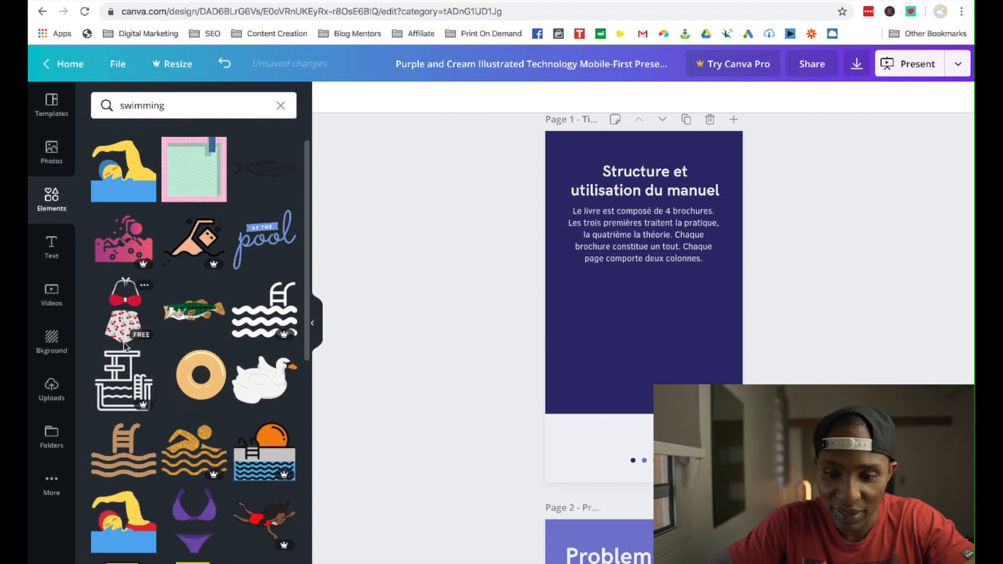
left_click(124, 452)
left_click_drag(647, 313, 641, 404)
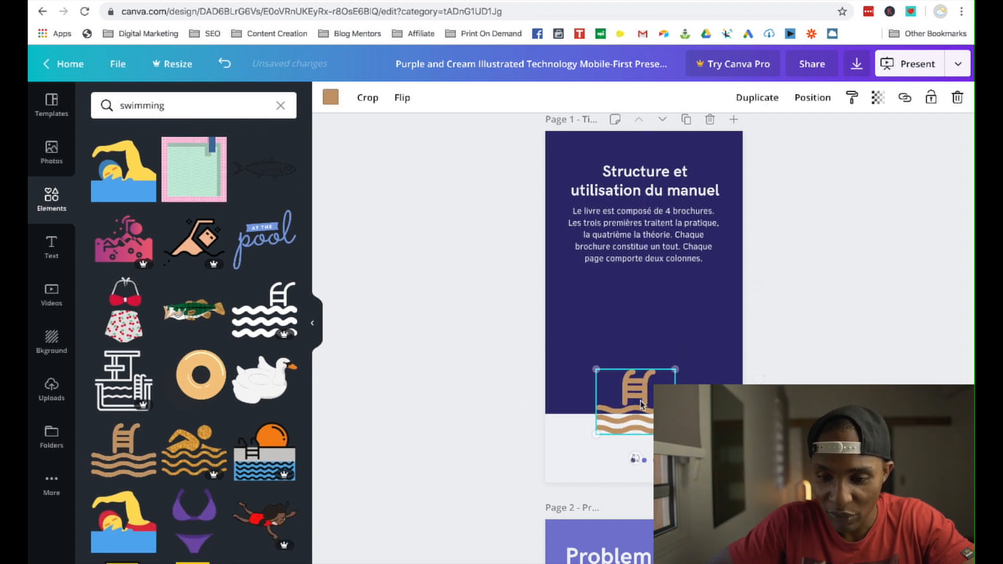
left_click_drag(674, 371, 740, 313)
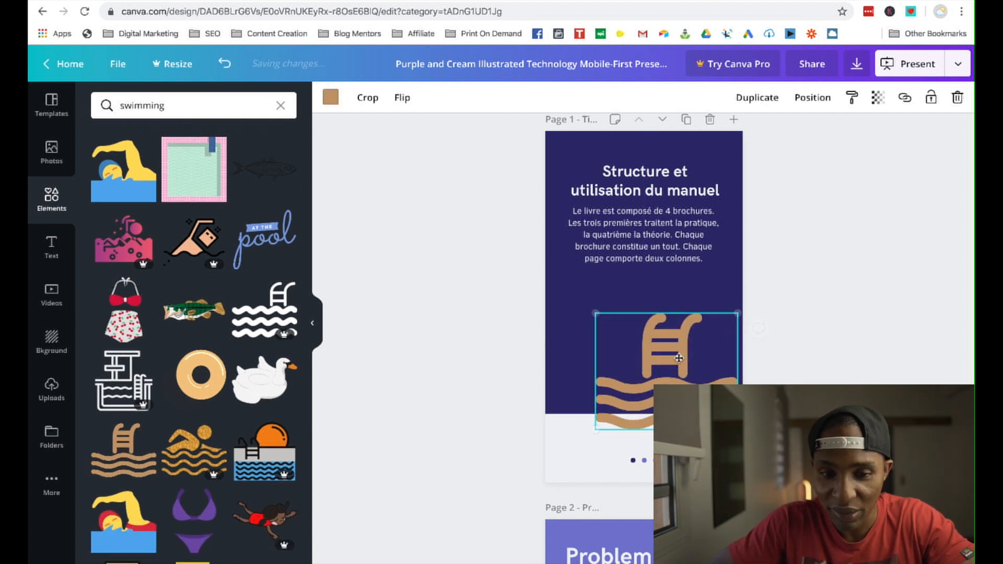
left_click_drag(683, 360, 672, 361)
left_click(331, 98)
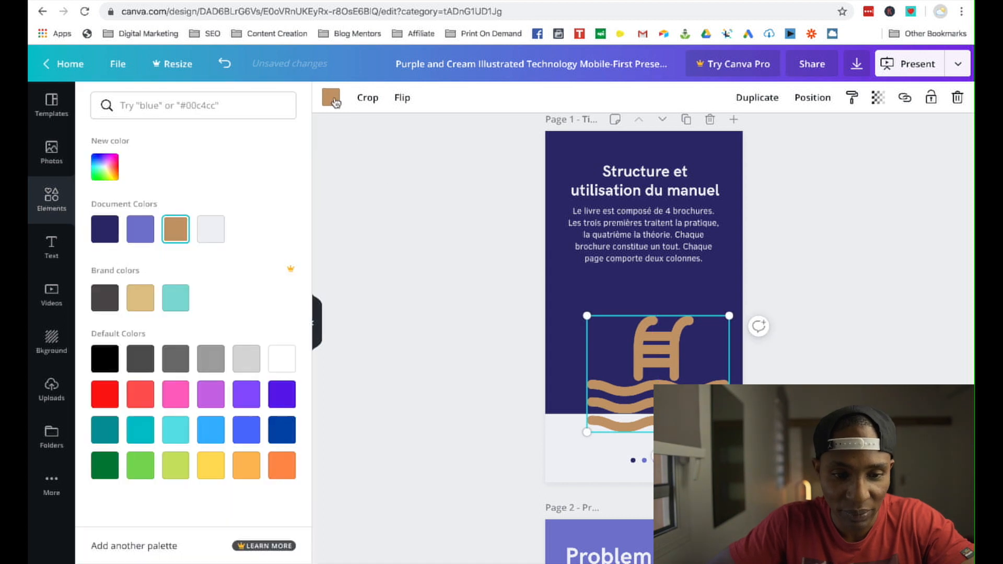
left_click(151, 238)
left_click(415, 361)
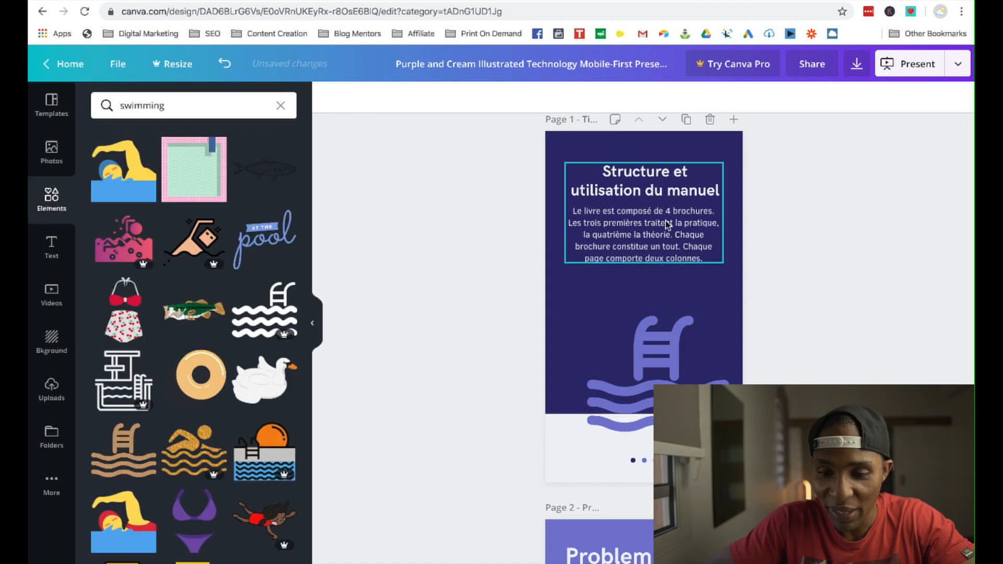
- Check the four brochures described in the PDF, and apply the template's Competitive Advantages layout to page 2
scroll(658, 353, "down", 8)
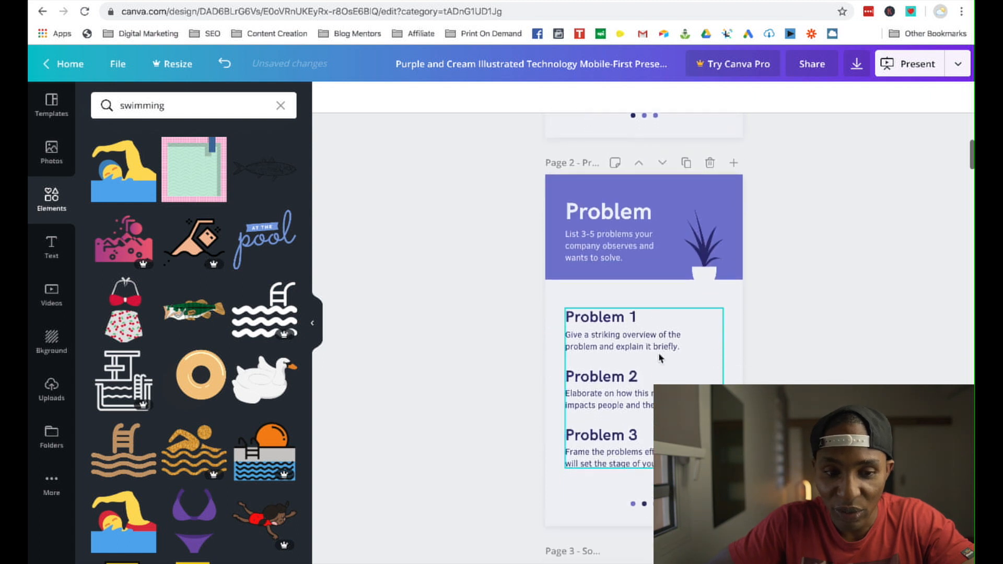
left_click(51, 104)
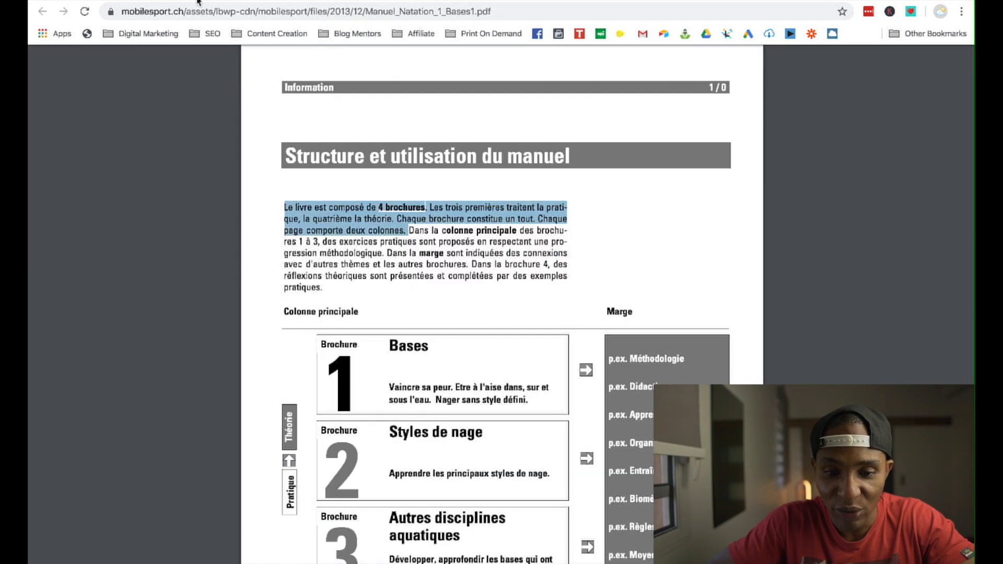
scroll(307, 303, "down", 3)
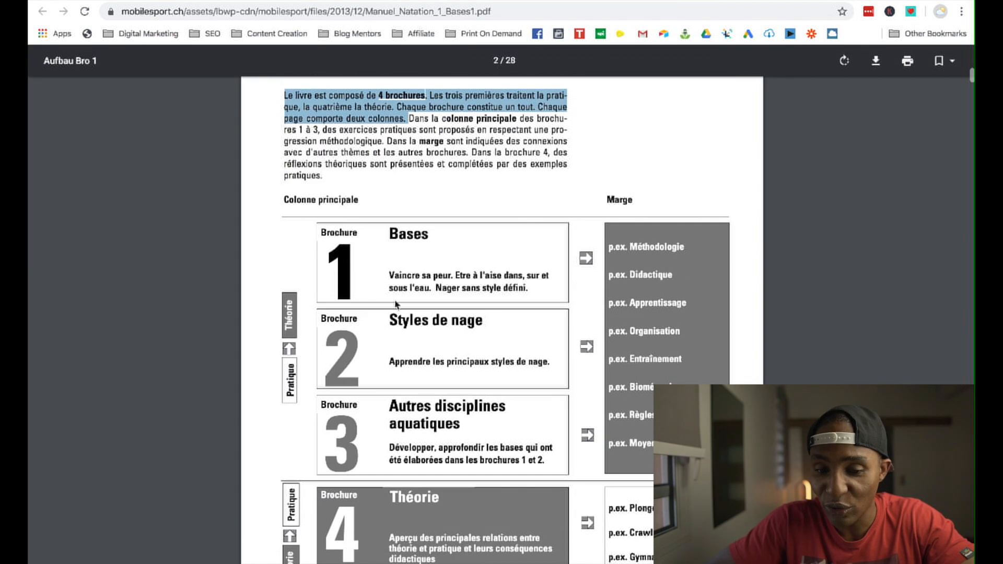
scroll(384, 417, "down", 2)
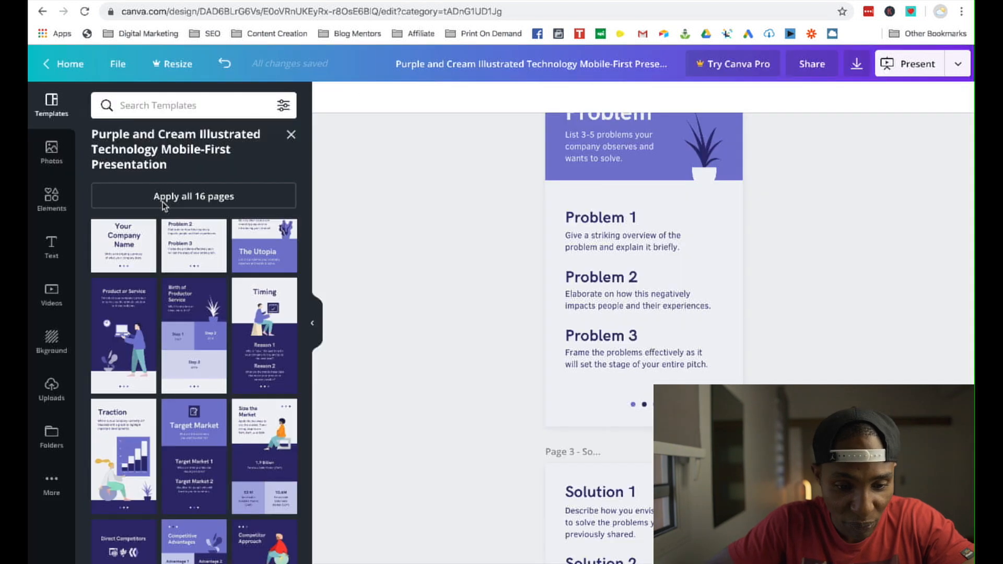
scroll(163, 272, "down", 5)
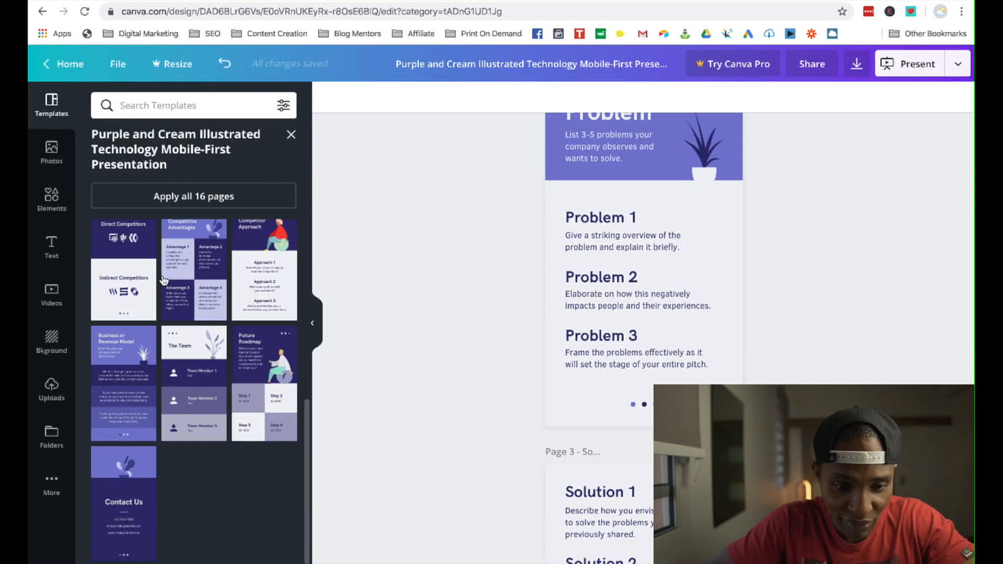
scroll(163, 279, "up", 1)
left_click(204, 355)
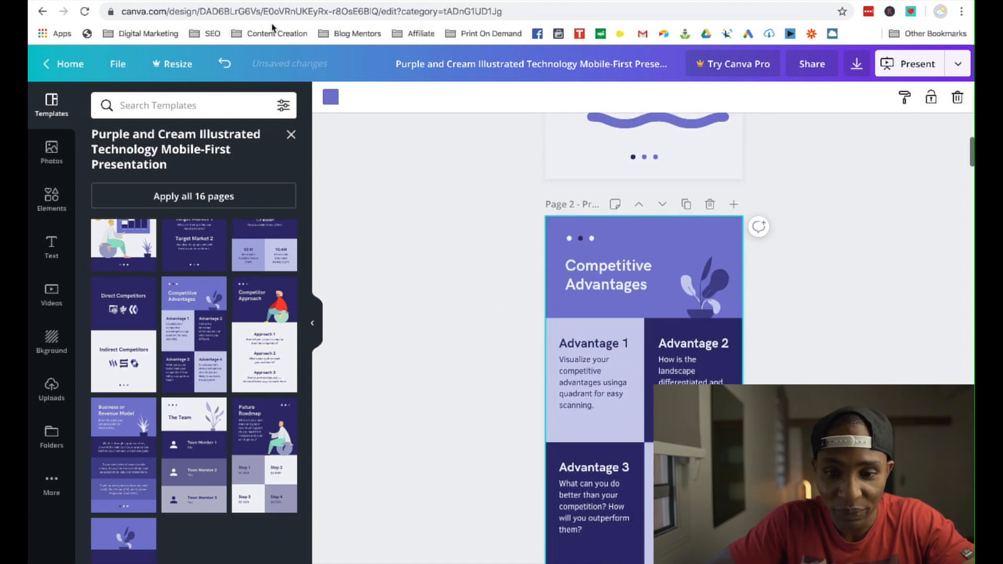
- Copy the "Bases" title and description from the PDF's Brochure 1 box and paste them over page 2's Advantage 1 description
left_click(197, 1)
scroll(434, 157, "up", 2)
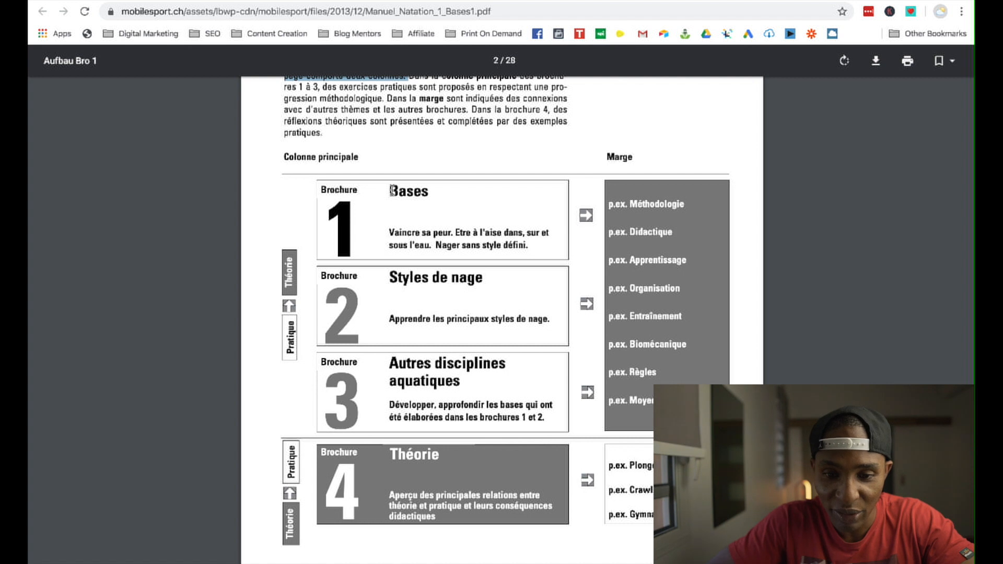
left_click_drag(391, 191, 532, 244)
key("ctrl+c")
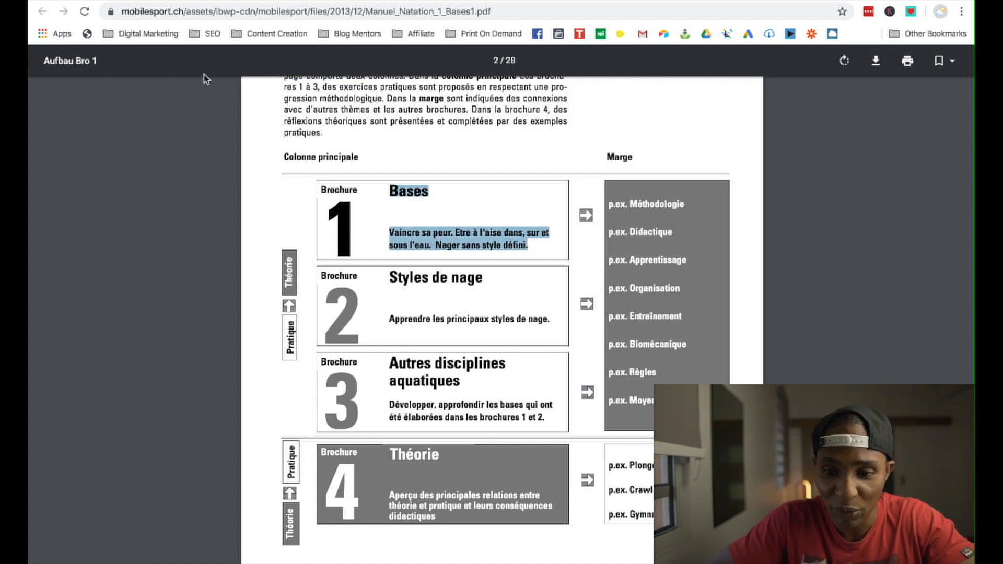
left_click(147, 1)
double_click(580, 373)
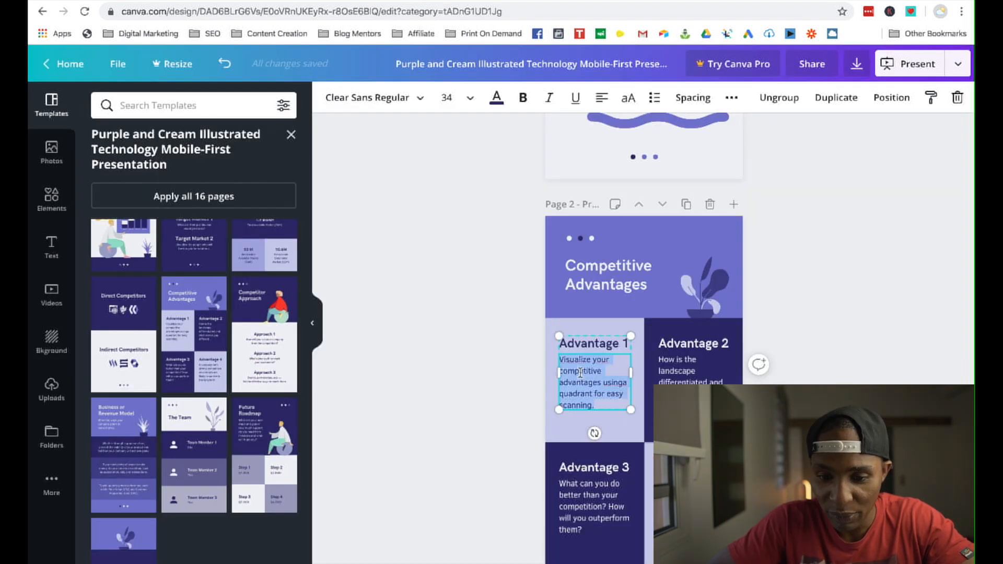
key("ctrl+v")
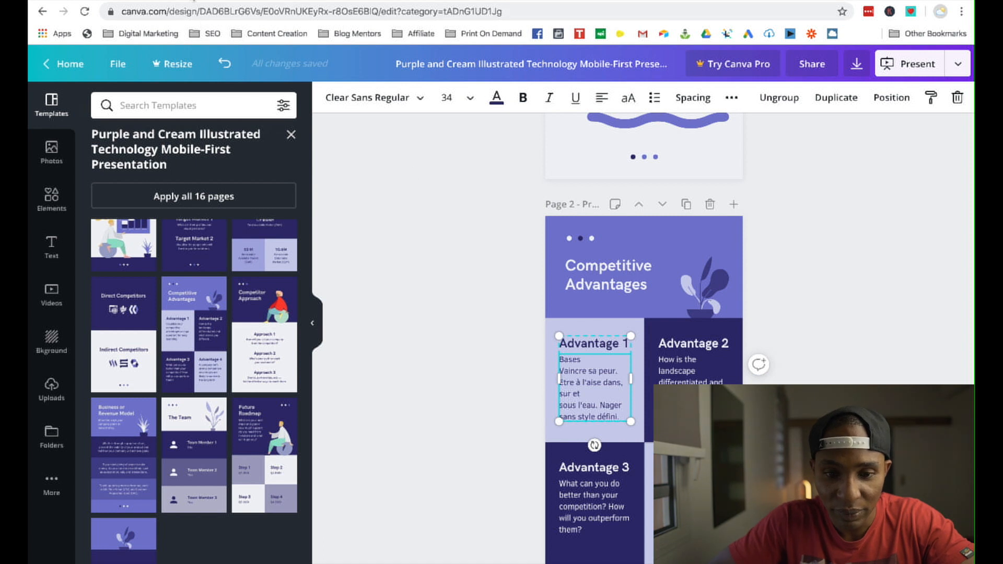
- Replace page 2's "Advantage 1" heading with "Brochure 1"
left_click(194, 1)
left_click(124, 1)
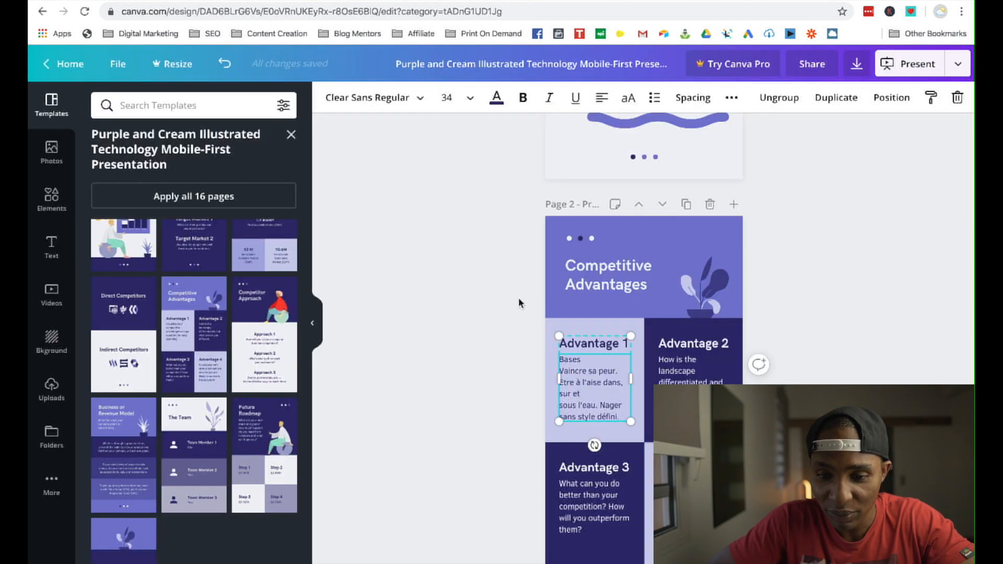
left_click(596, 349)
type("BROCH")
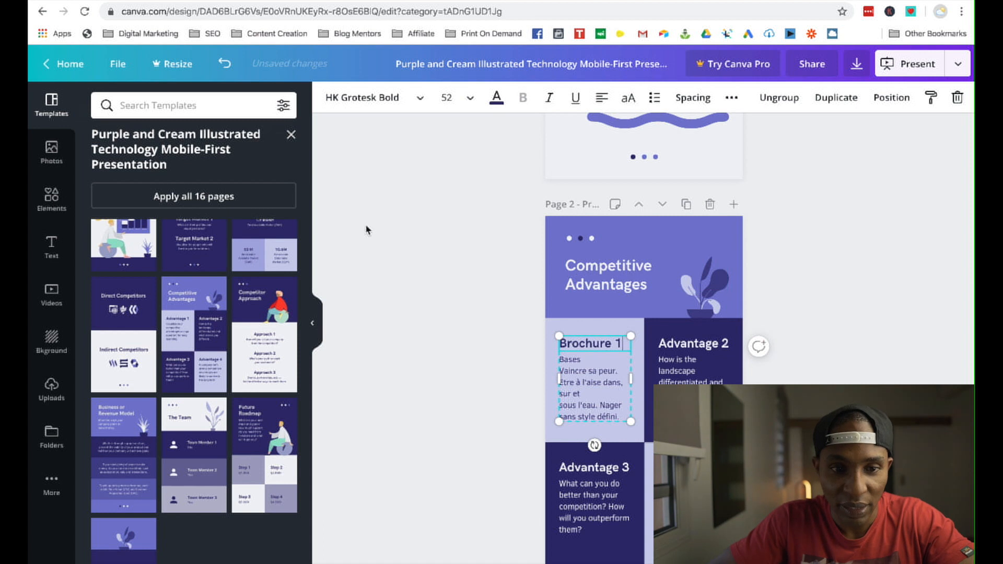
- Copy the "Styles de nage" title and description from the PDF and paste them over page 2's Advantage 2 description
left_click(183, 1)
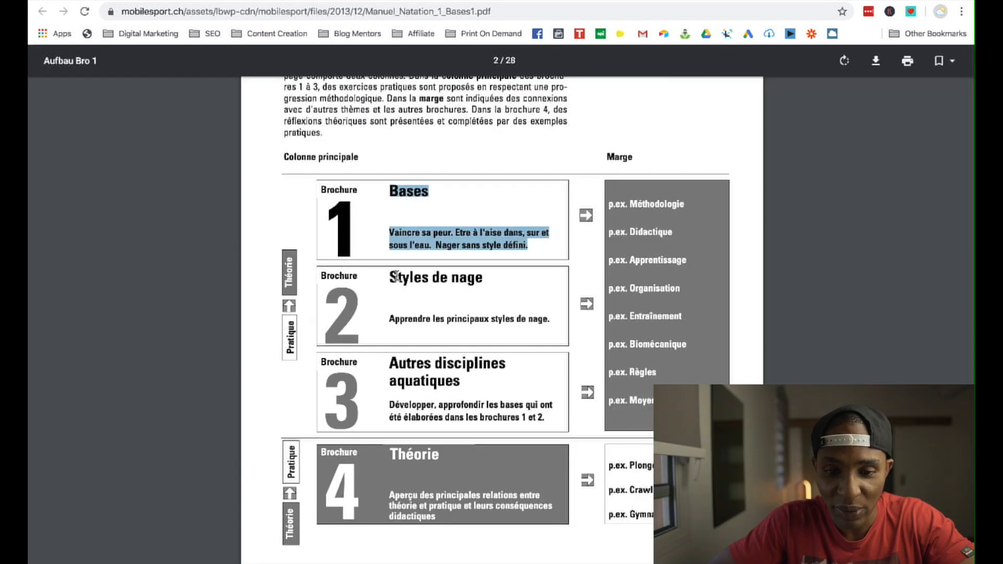
left_click_drag(396, 277, 567, 331)
key("ctrl+c")
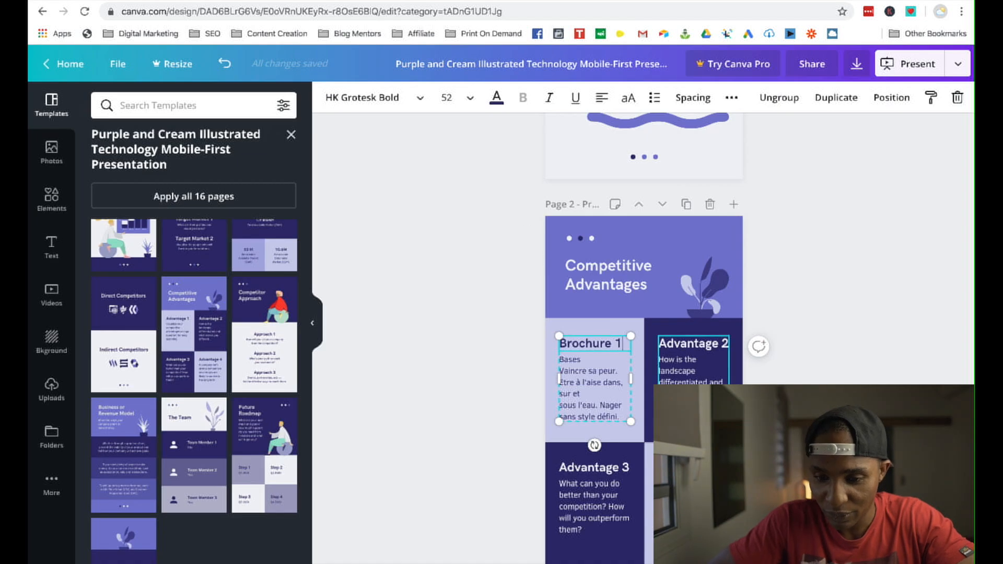
triple_click(679, 366)
key("ctrl+v")
left_click(681, 349)
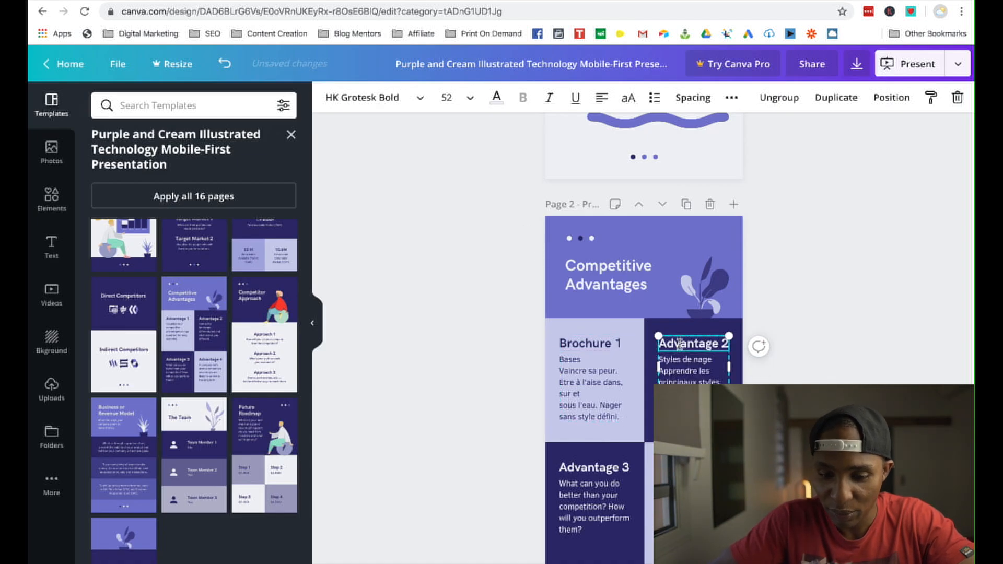
- Replace page 2's "Advantage 2" heading with "Brochure 2"
double_click(679, 343)
type("Bor")
key("BackSpace")
key("BackSpace")
type("ro")
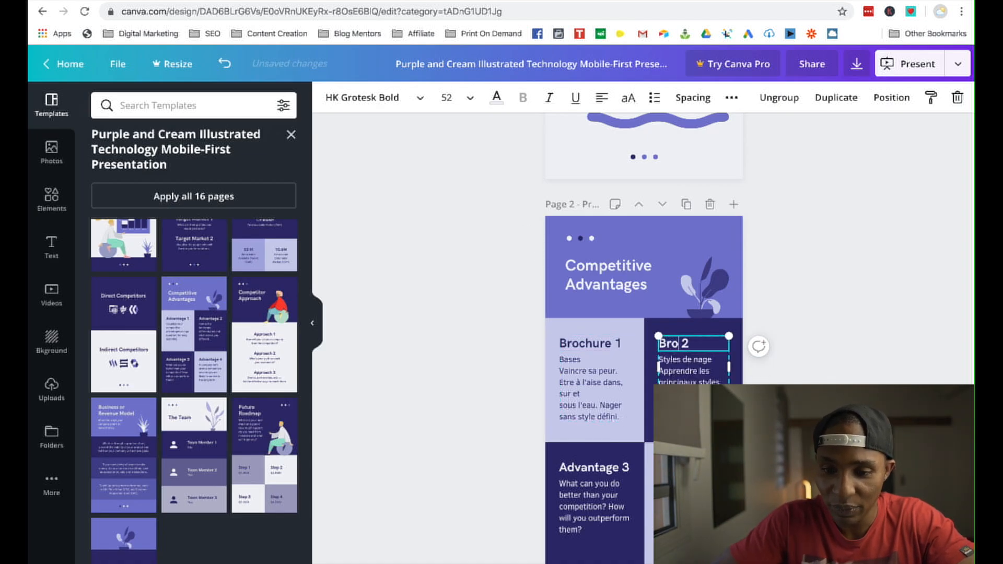
type("chure")
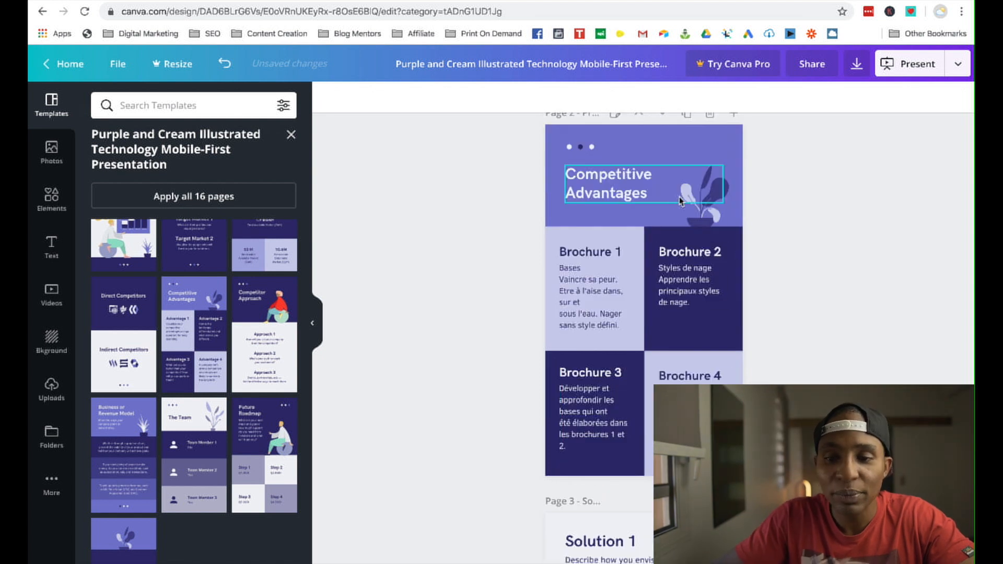
- Delete the plant illustration from page 2's header and add the yellow-armed swimmer graphic from the "swimming" elements
left_click(695, 204)
key("Delete")
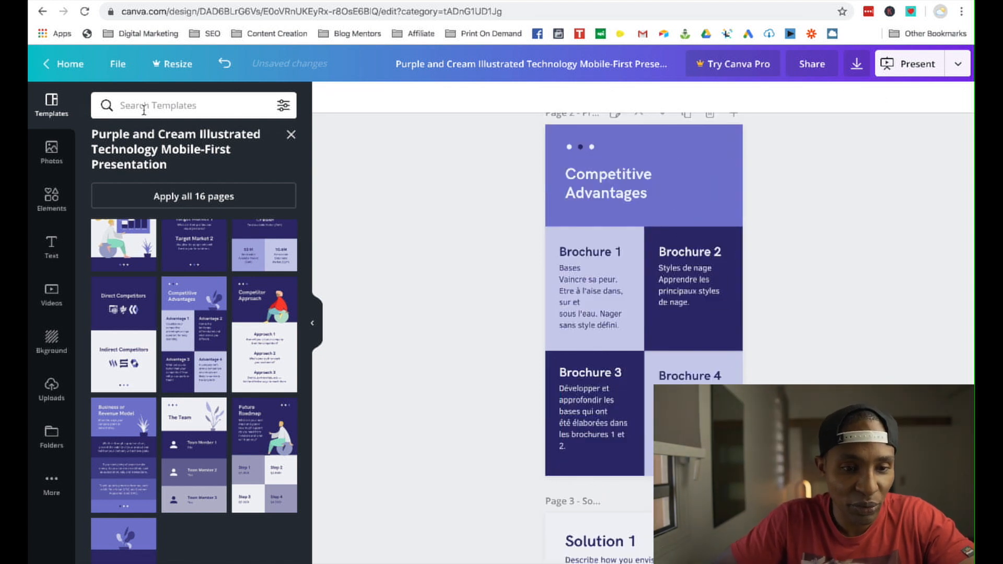
left_click(59, 161)
left_click(62, 198)
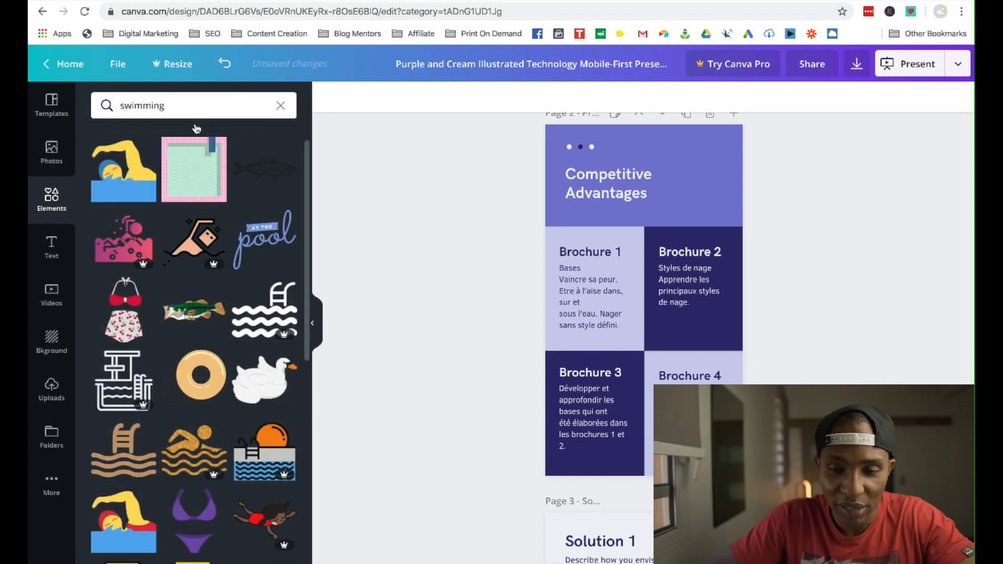
left_click(125, 180)
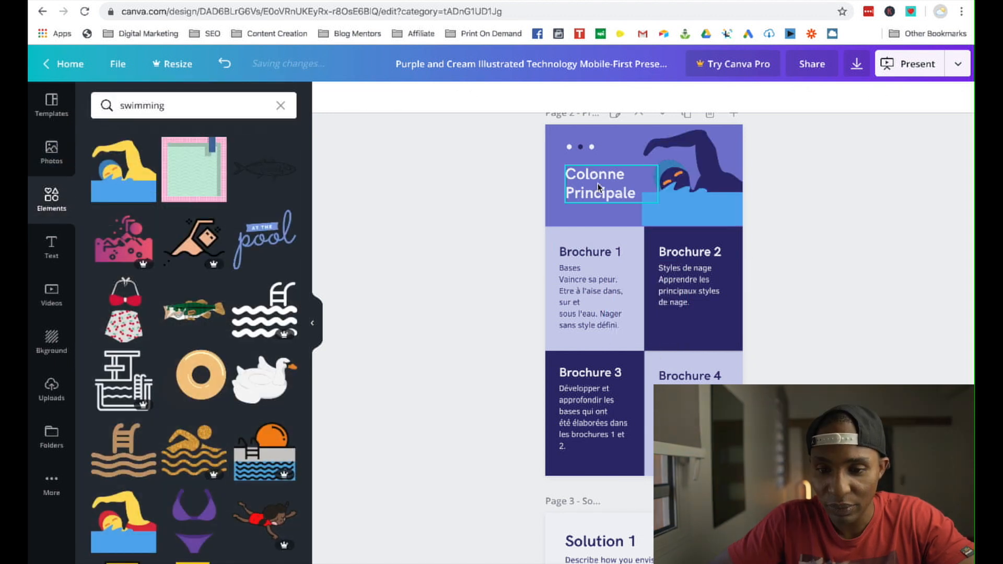
- Align page 2's "Colonne Principale" heading with the Brochure 1 text edge, and shrink the swimmer illustration slightly within the header
mouse_move(599, 187)
left_mouse_down()
mouse_move(584, 183)
mouse_move(595, 182)
left_mouse_up()
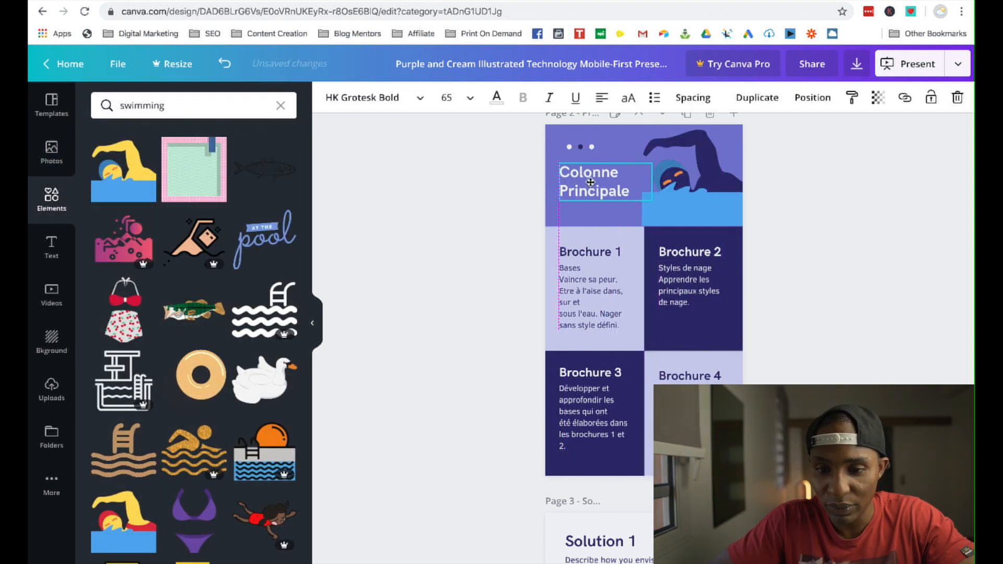
left_click(661, 150)
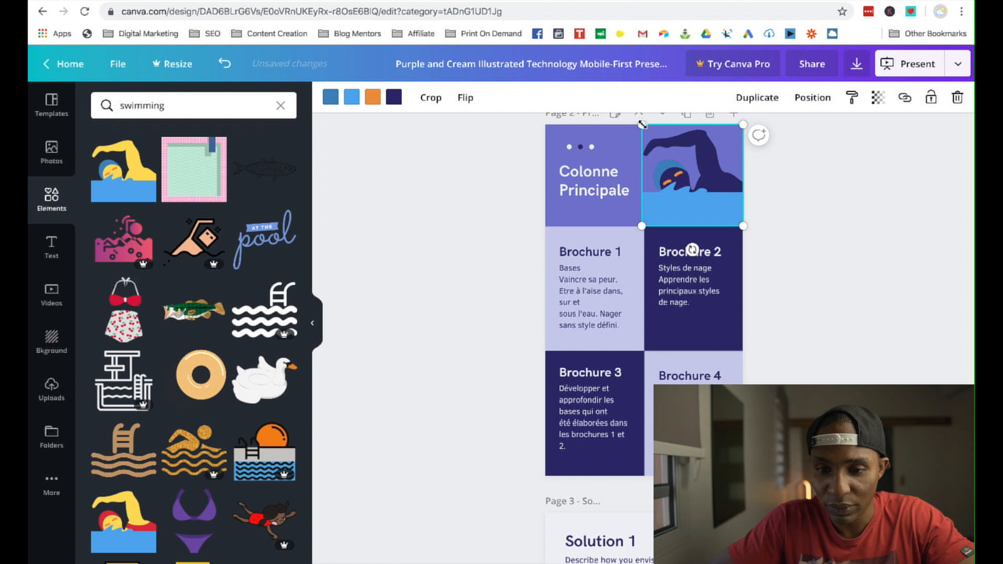
left_click_drag(642, 123, 658, 141)
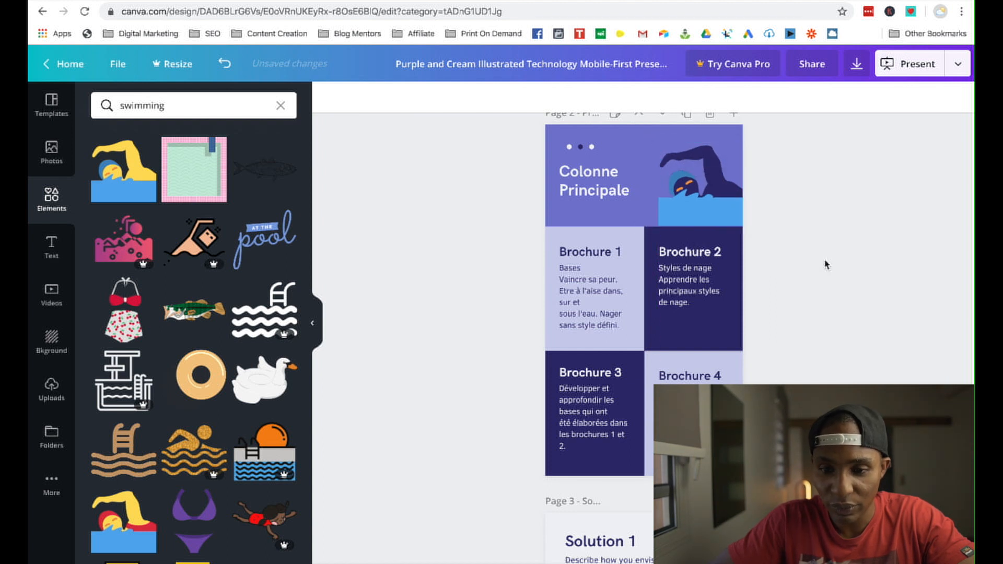
- Change the orange colour in page 2's swimmer illustration to white
left_click(731, 223)
left_click(373, 97)
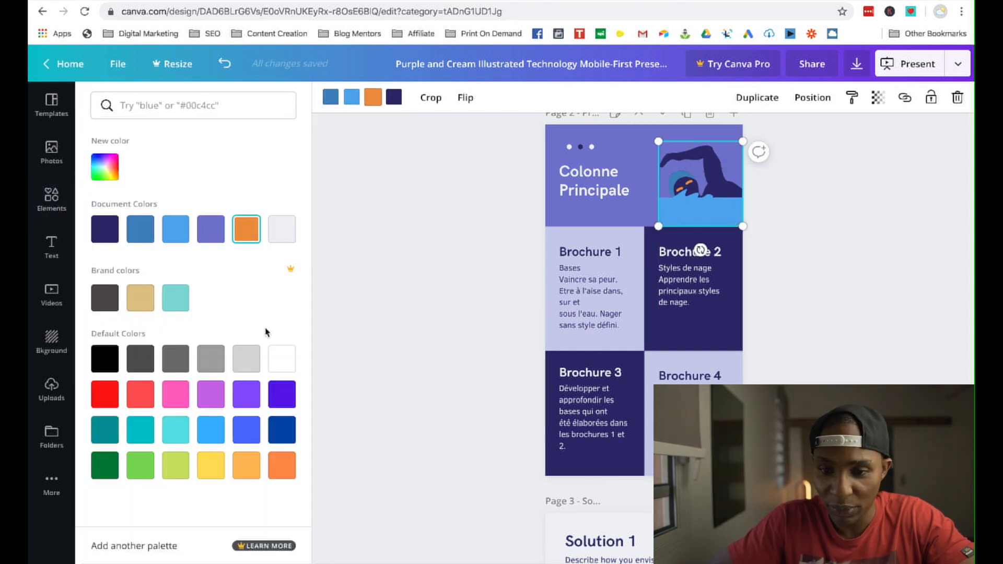
left_click(281, 359)
left_click(415, 356)
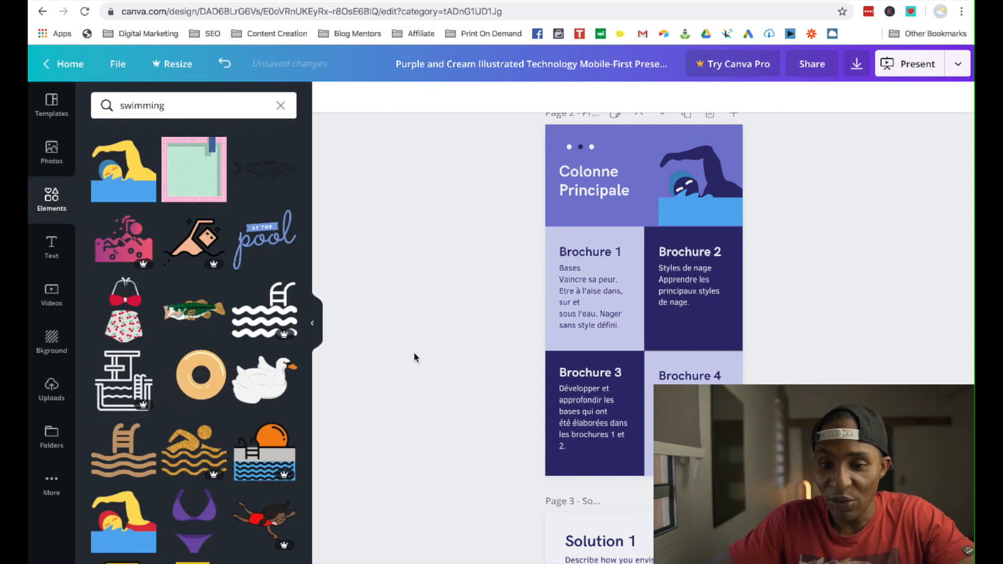
- Compare the PDF's "Structure et utilisation du manuel" page with the redesigned pages 1 and 2 of the presentation
scroll(415, 357, "up", 8)
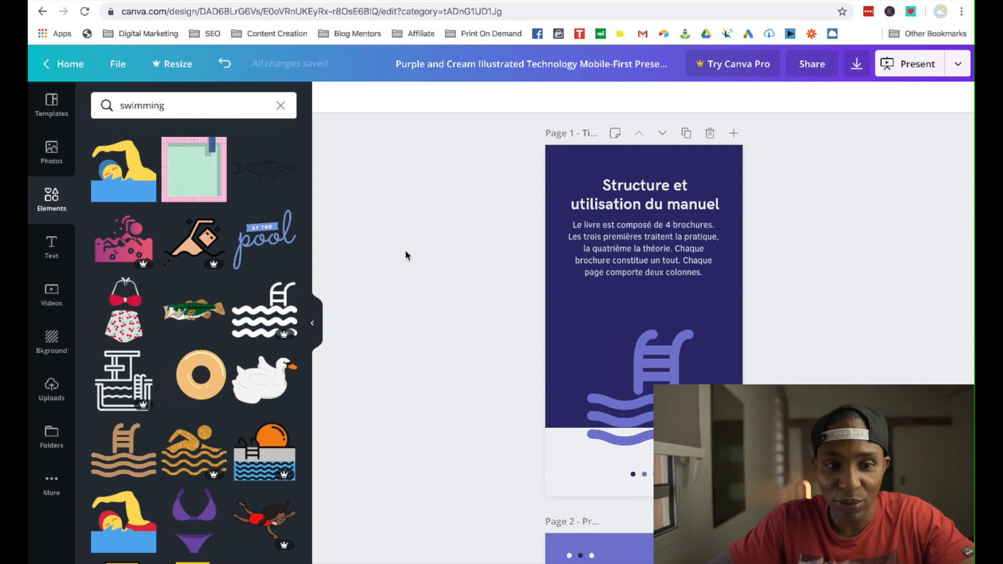
left_click(189, 1)
scroll(423, 283, "up", 5)
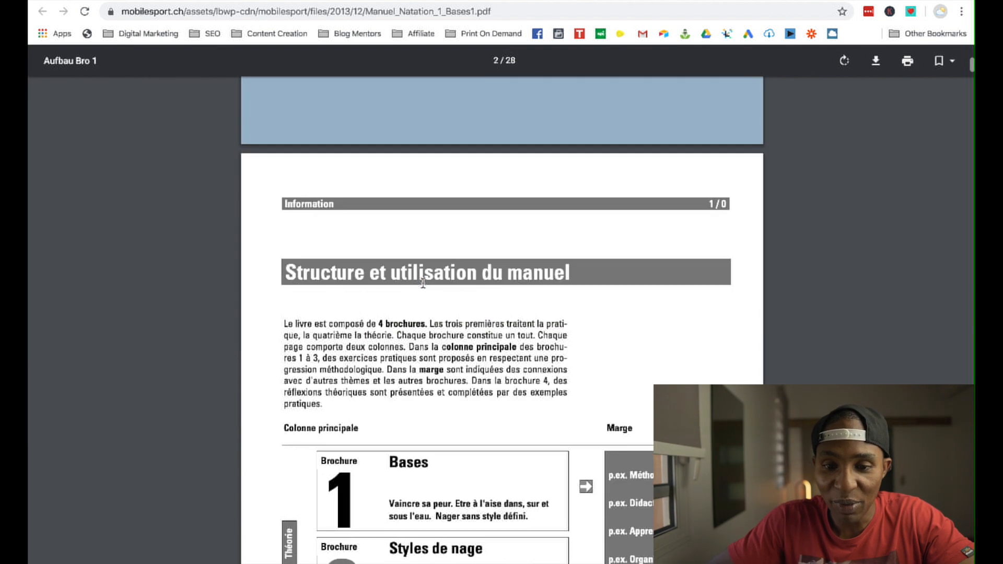
scroll(422, 283, "up", 8)
scroll(423, 283, "down", 13)
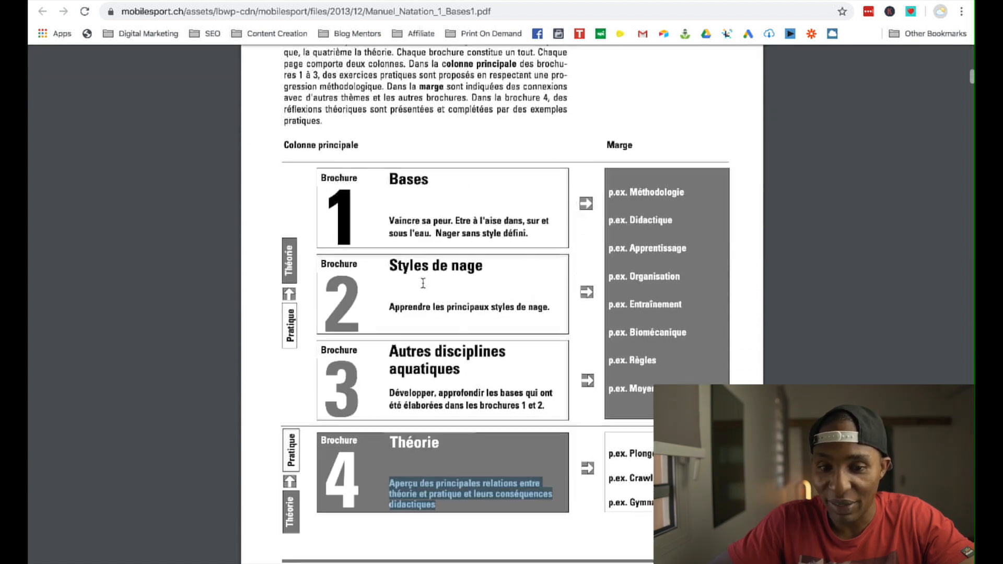
scroll(422, 283, "up", 2)
key("ctrl+Tab")
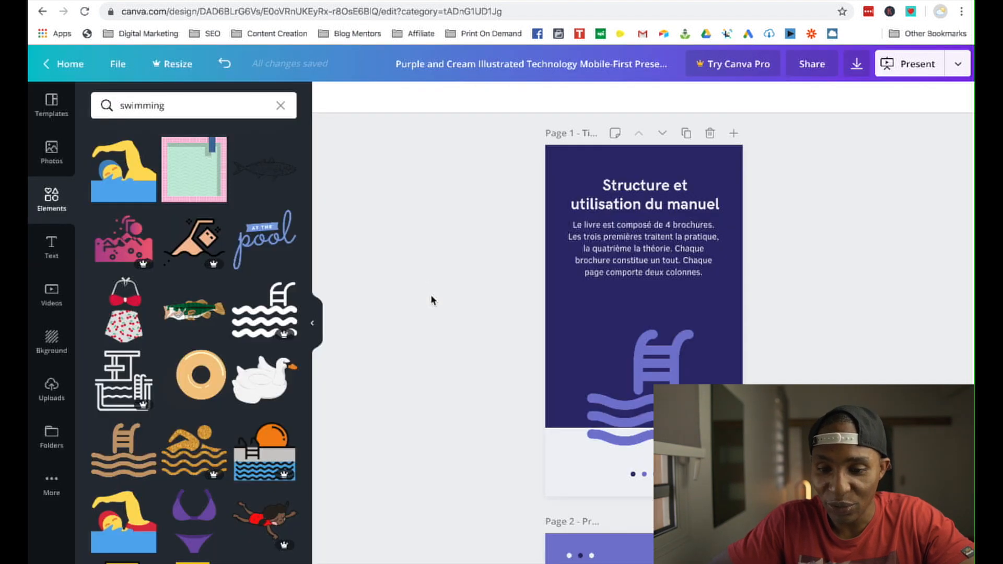
scroll(431, 300, "down", 5)
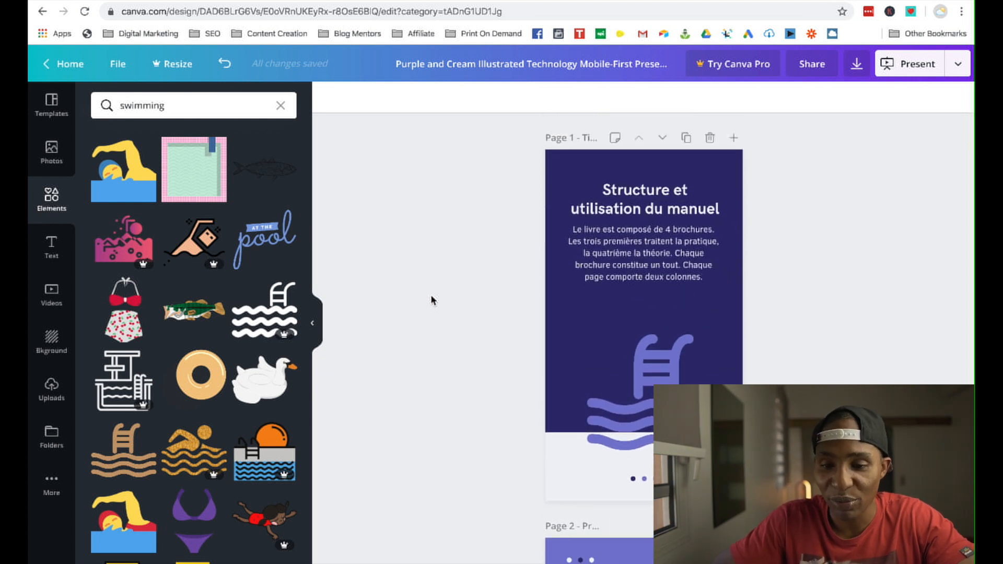
scroll(431, 301, "down", 9)
scroll(431, 298, "up", 6)
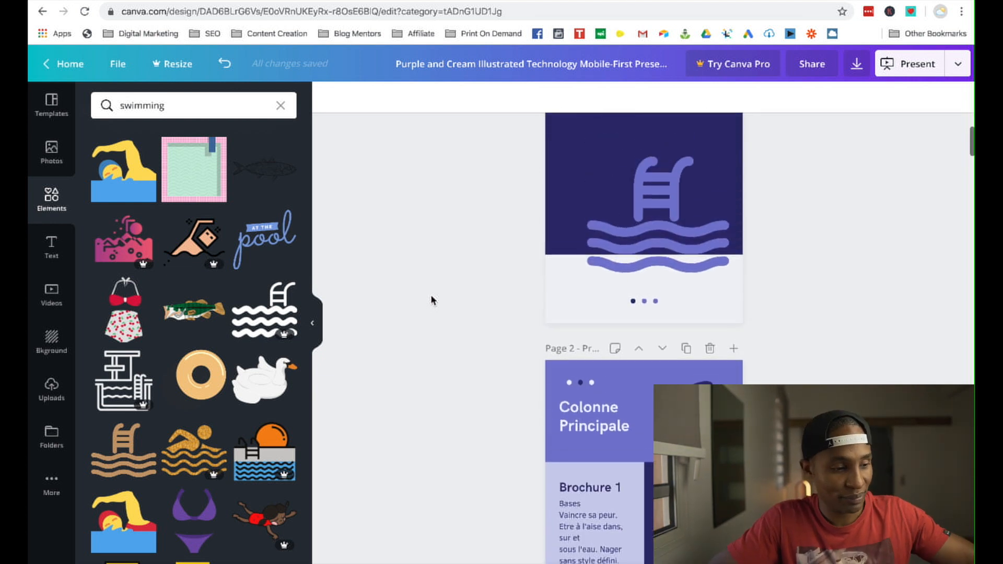